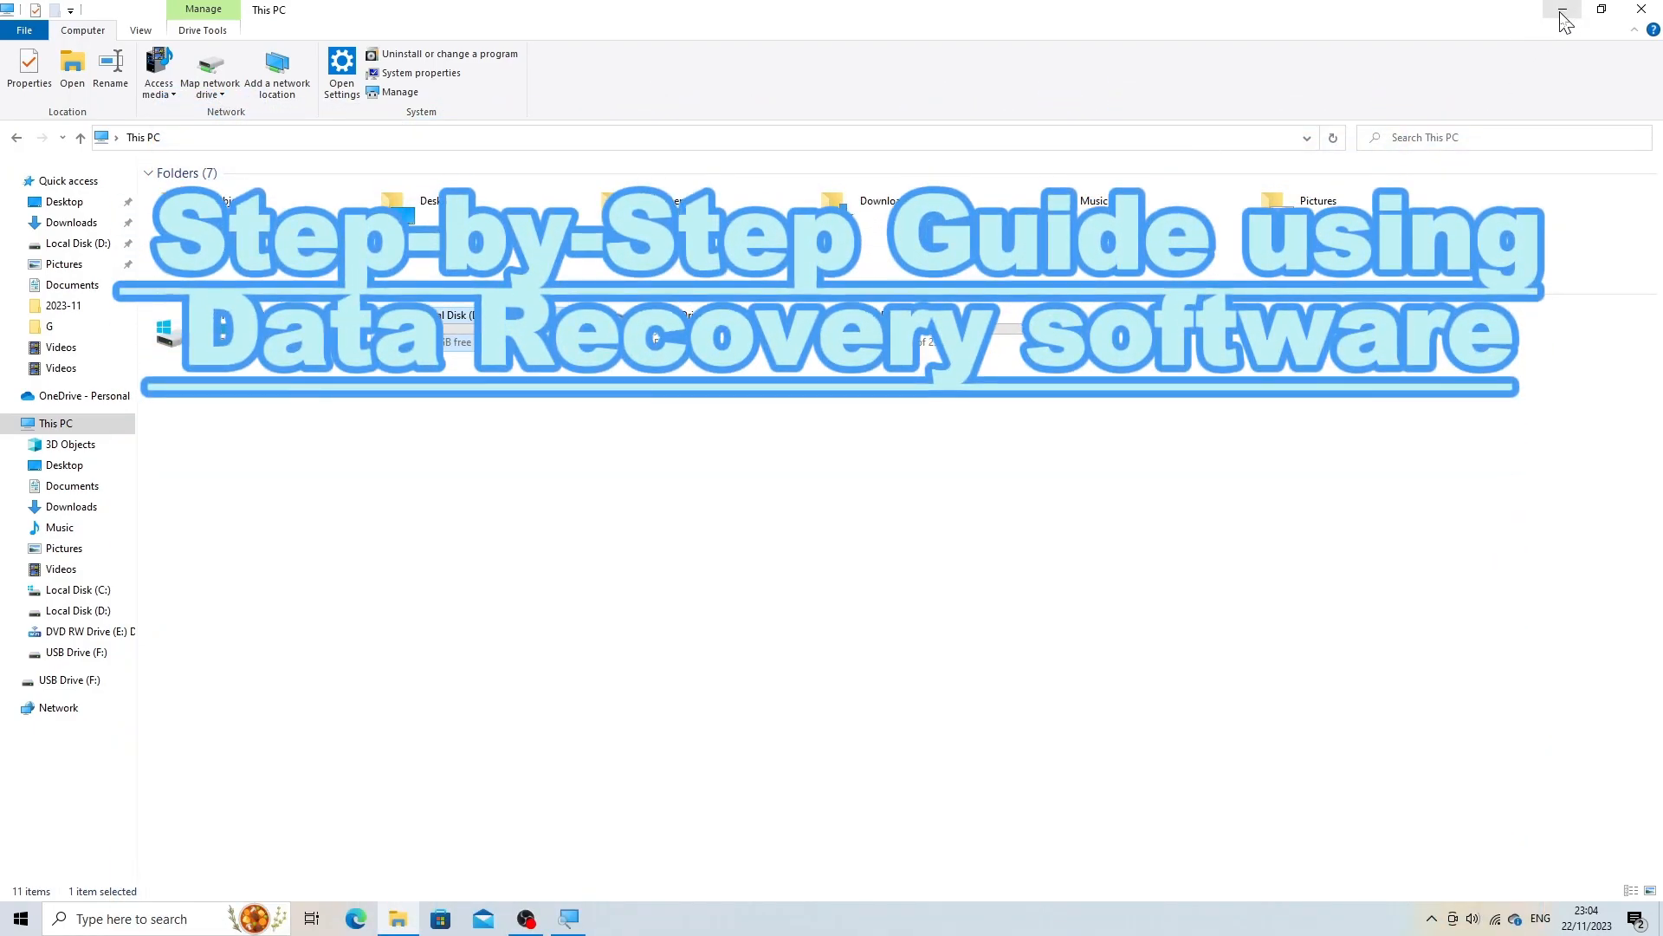
Minimise the file window, open Microsoft Edge from the desktop and search the web for "recuva download for pc"
{"action": "left_click", "coordinate": [1565, 21]}
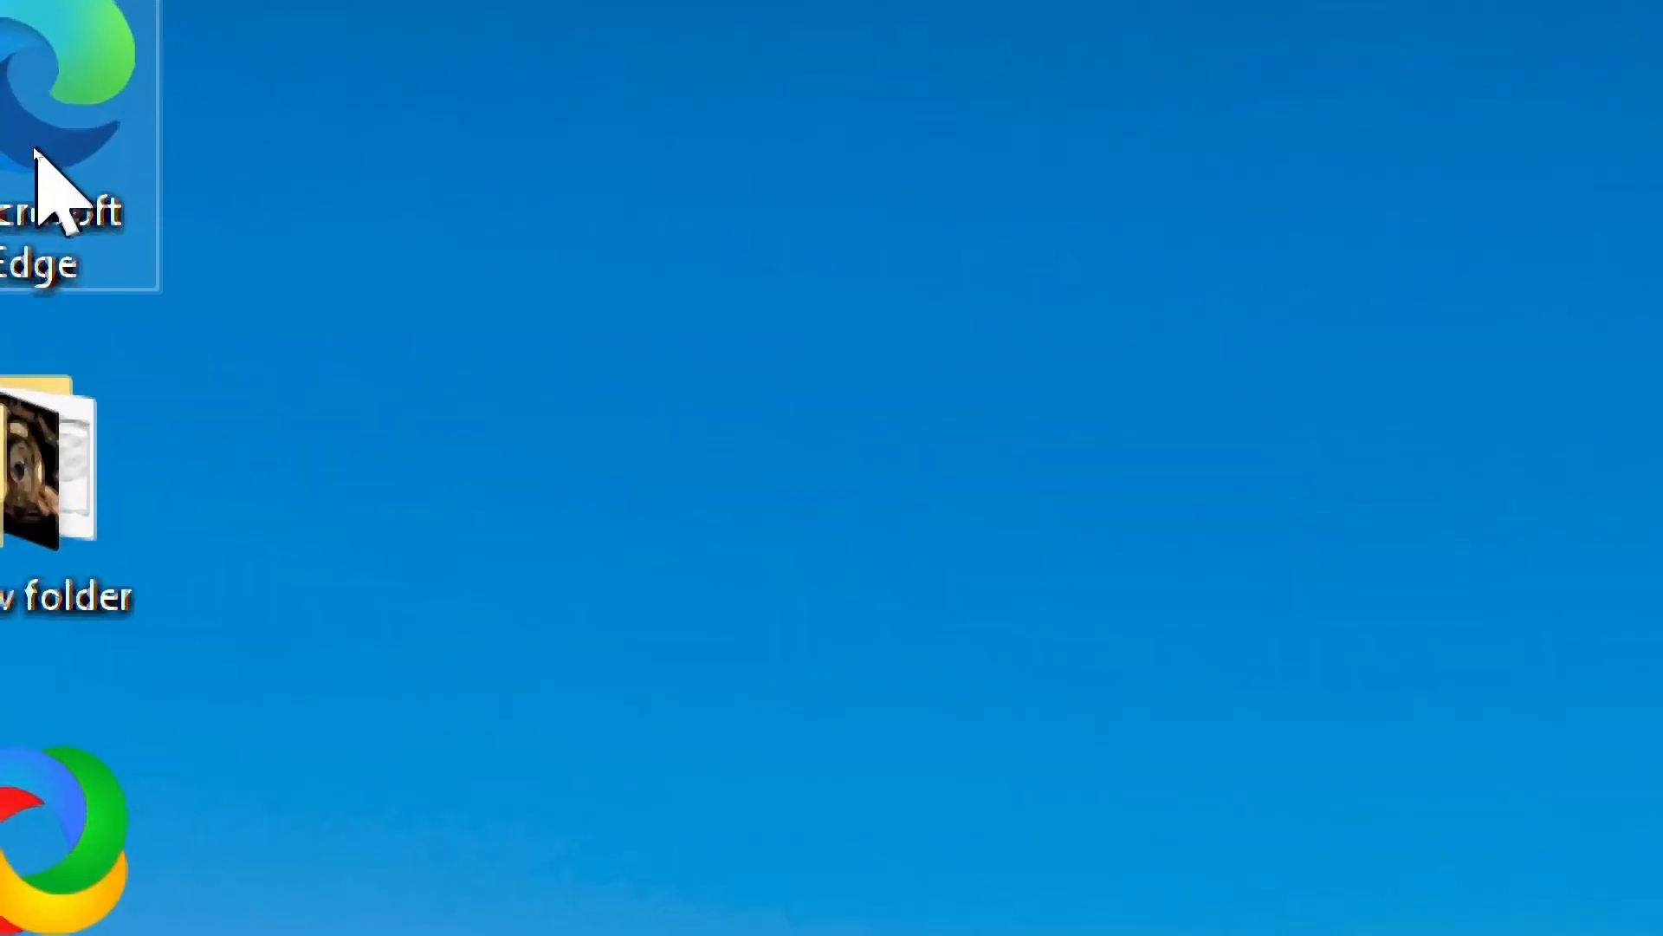
{"action": "double_click", "coordinate": [35, 150]}
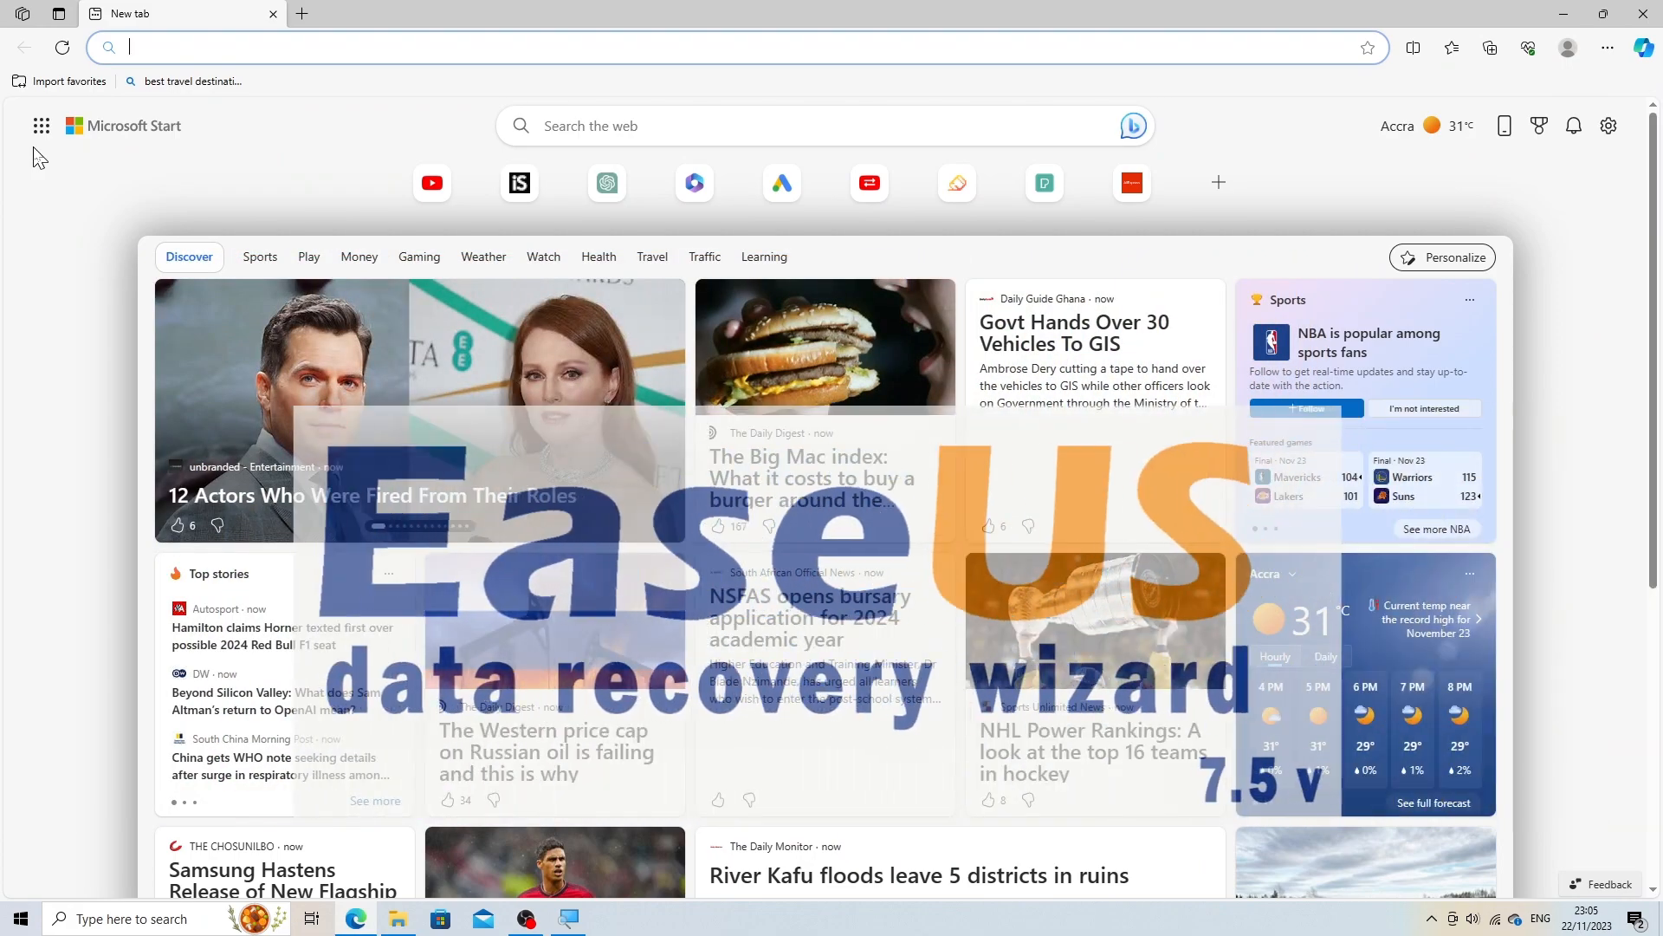
{"action": "left_click", "coordinate": [156, 51]}
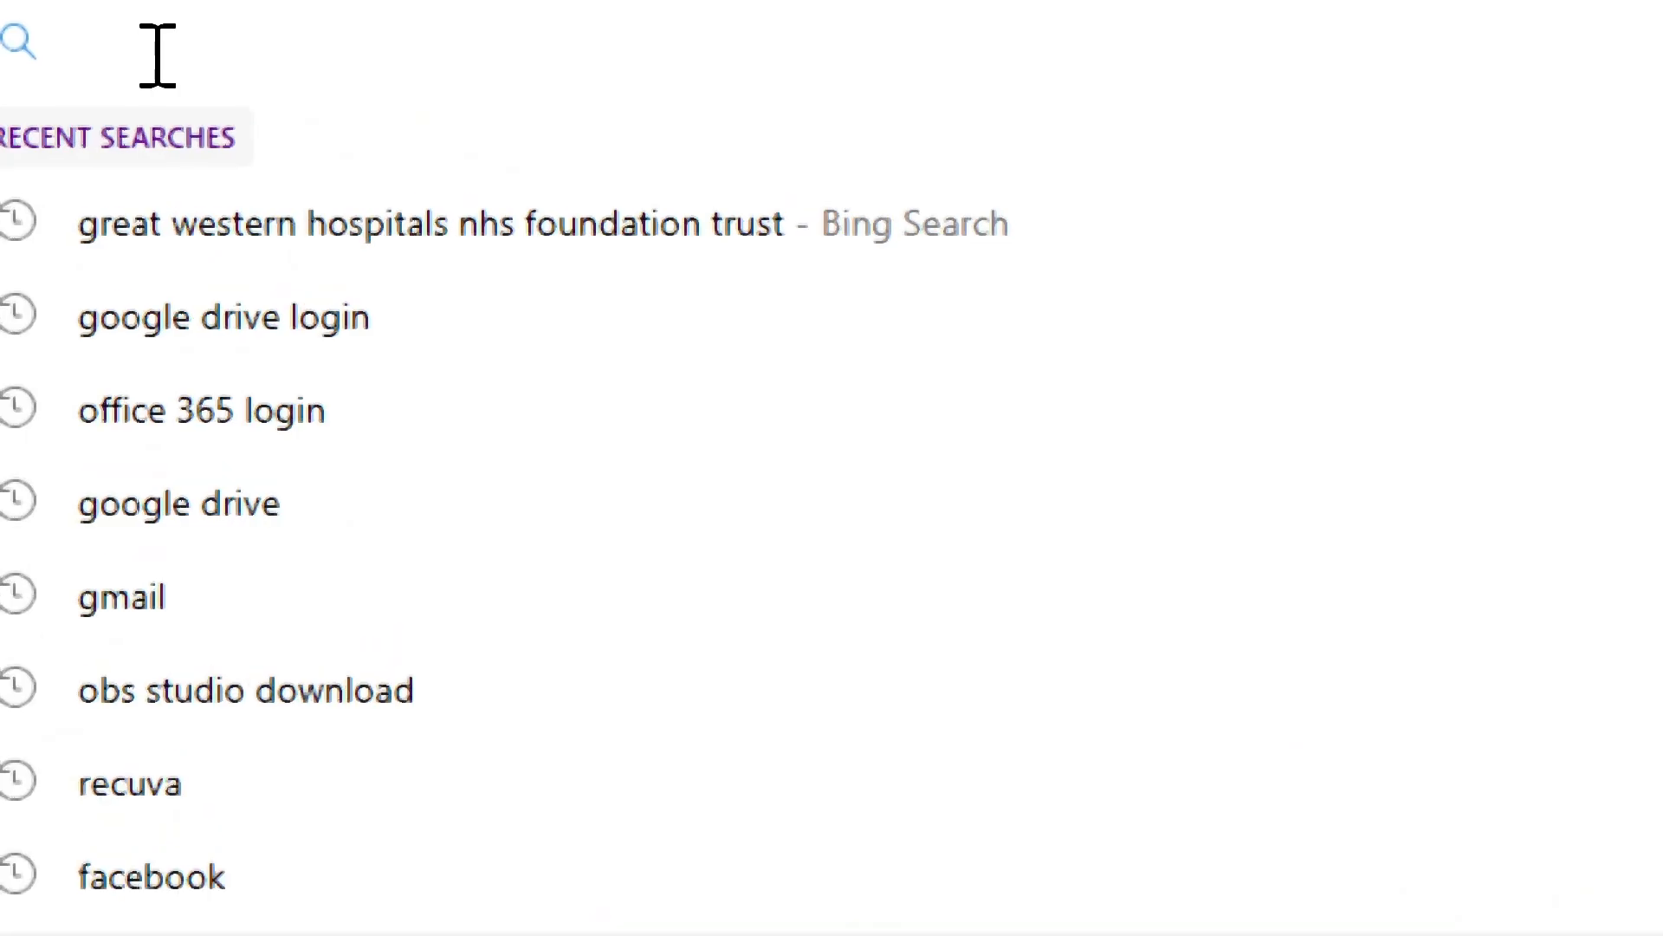
{"action": "type", "text": "recub"}
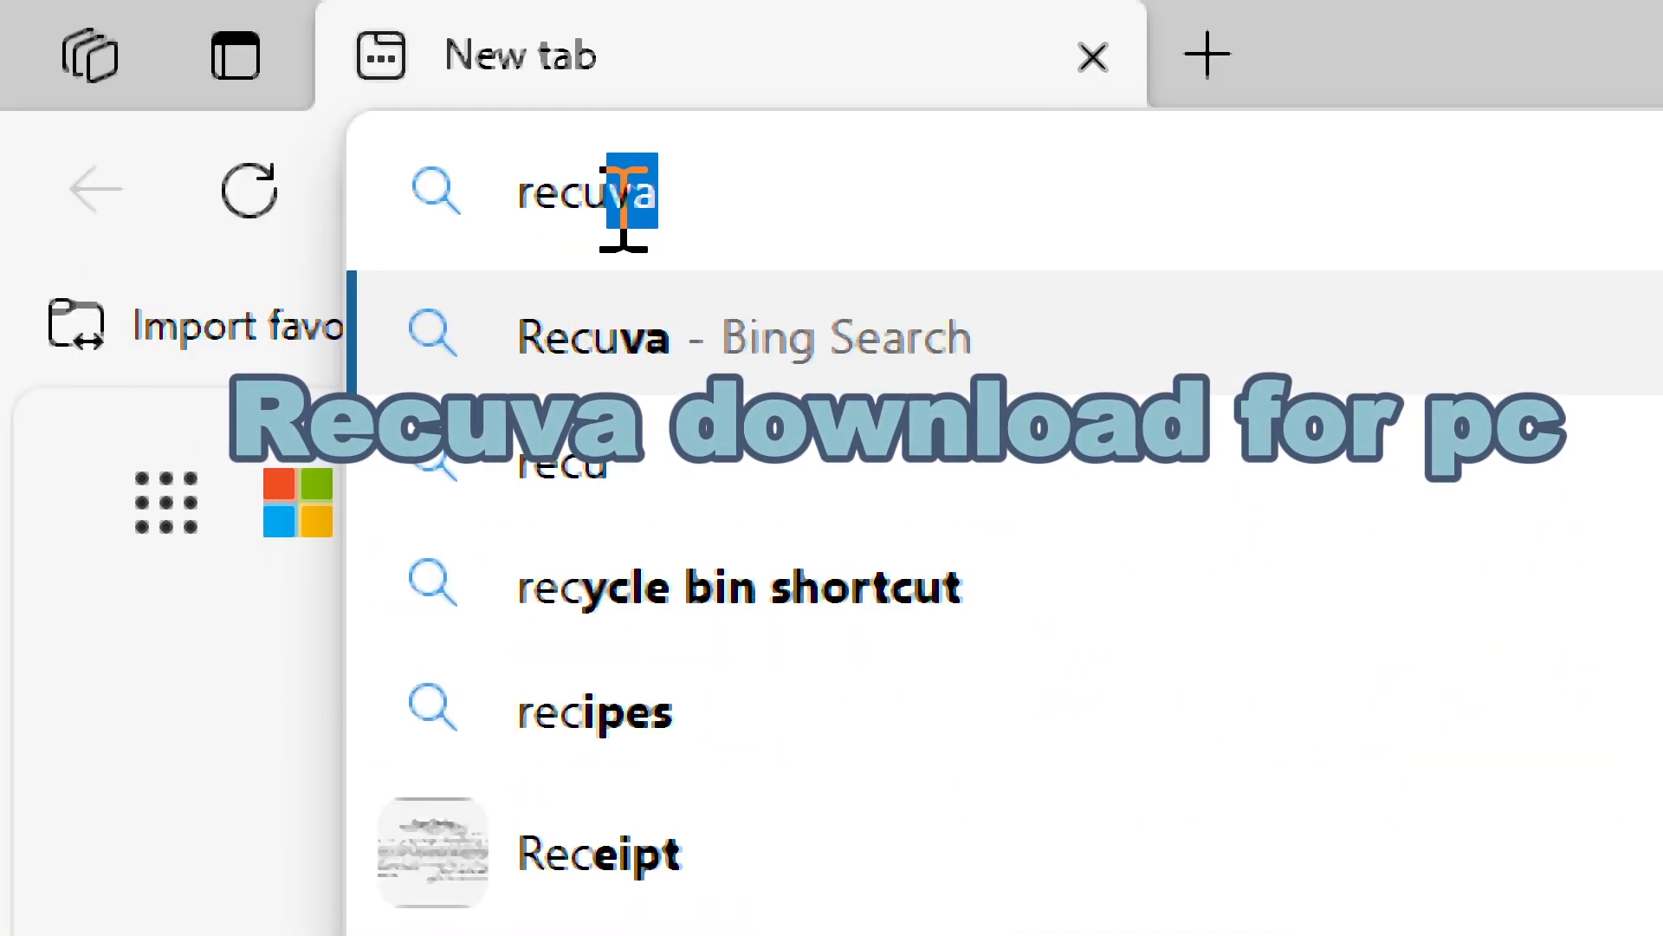
{"action": "key", "text": "BackSpace"}
{"action": "type", "text": "va"}
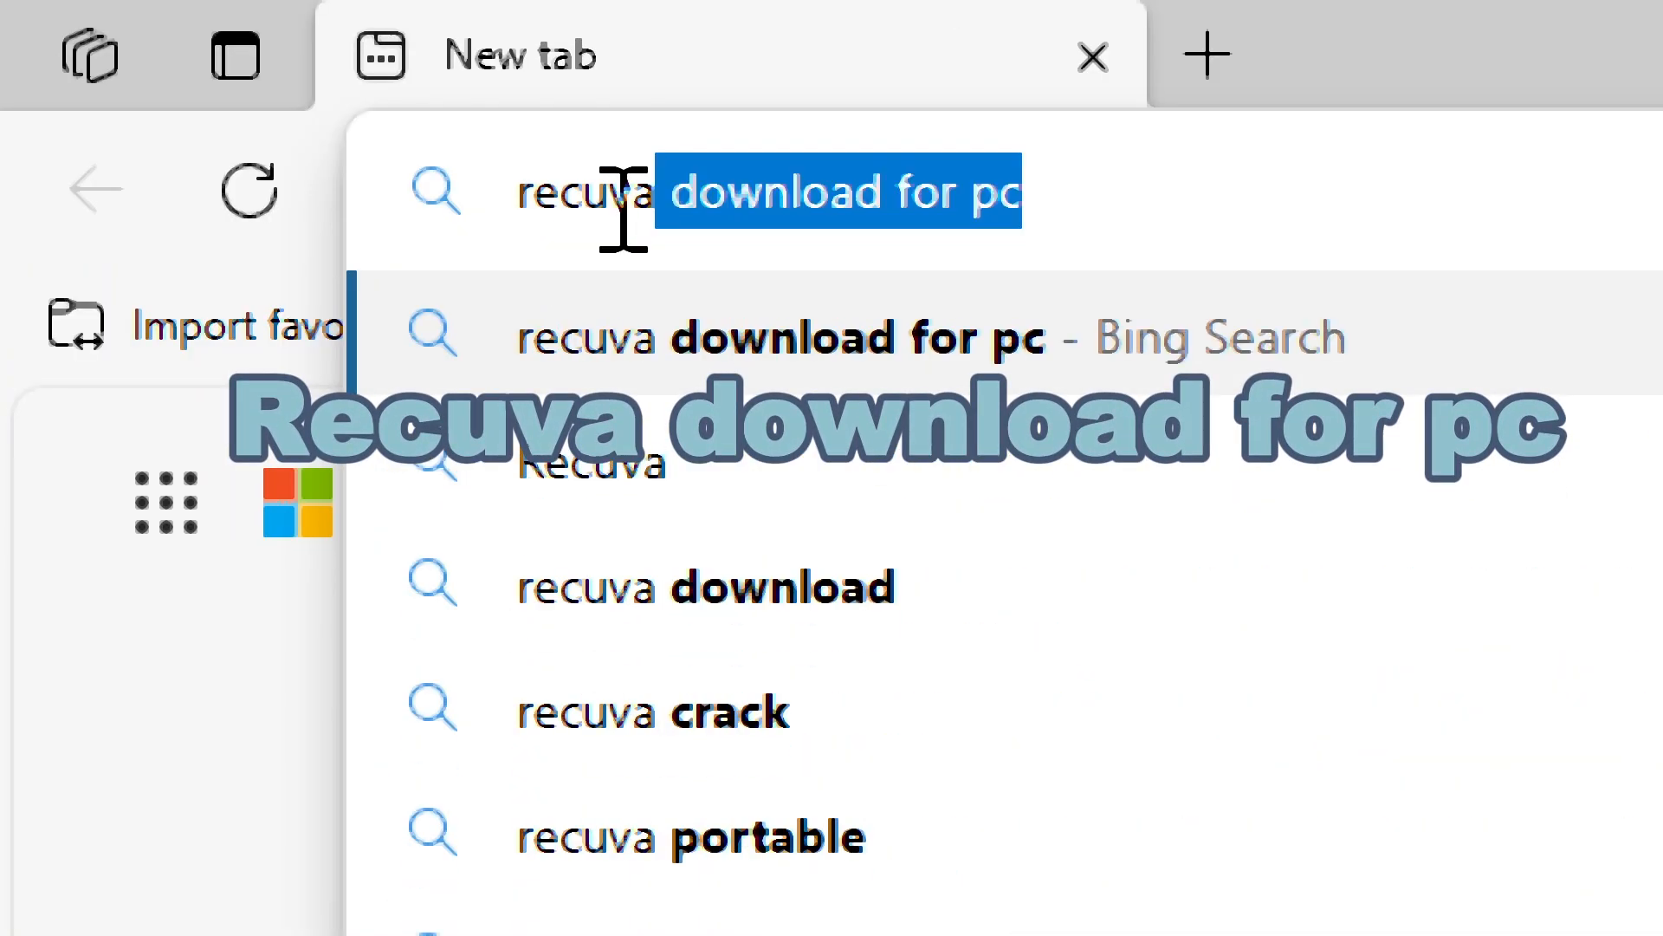
{"action": "key", "text": "Return"}
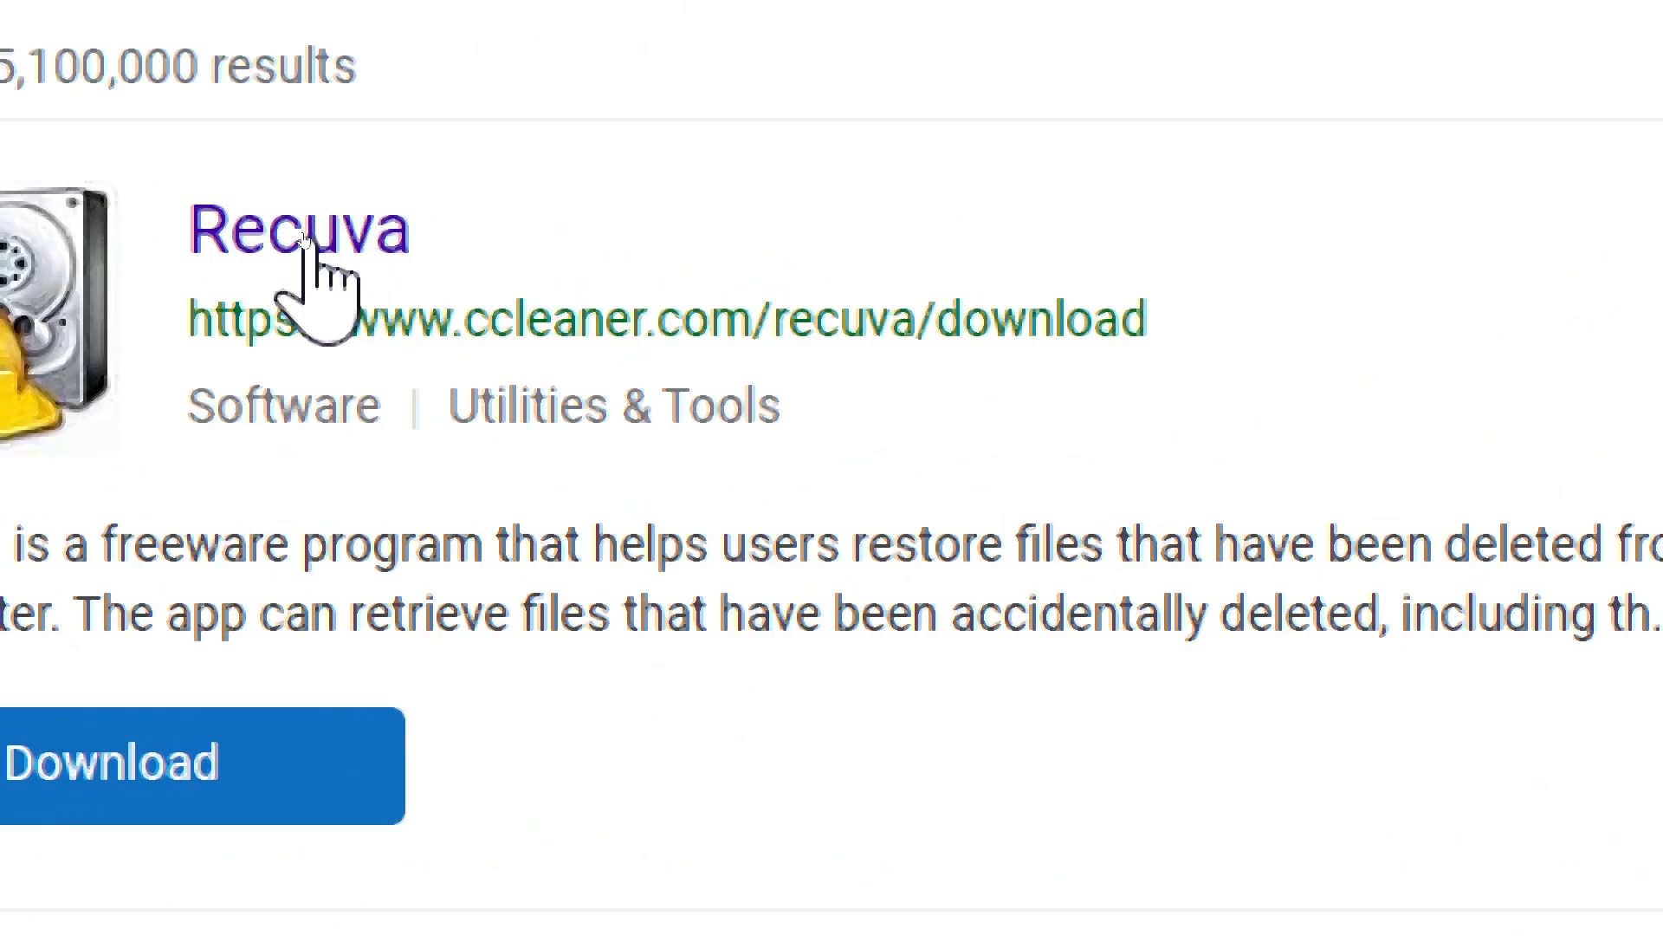
Download the free edition of Recuva from the ccleaner.com result, then install and launch version 1.53
{"action": "left_click", "coordinate": [305, 235]}
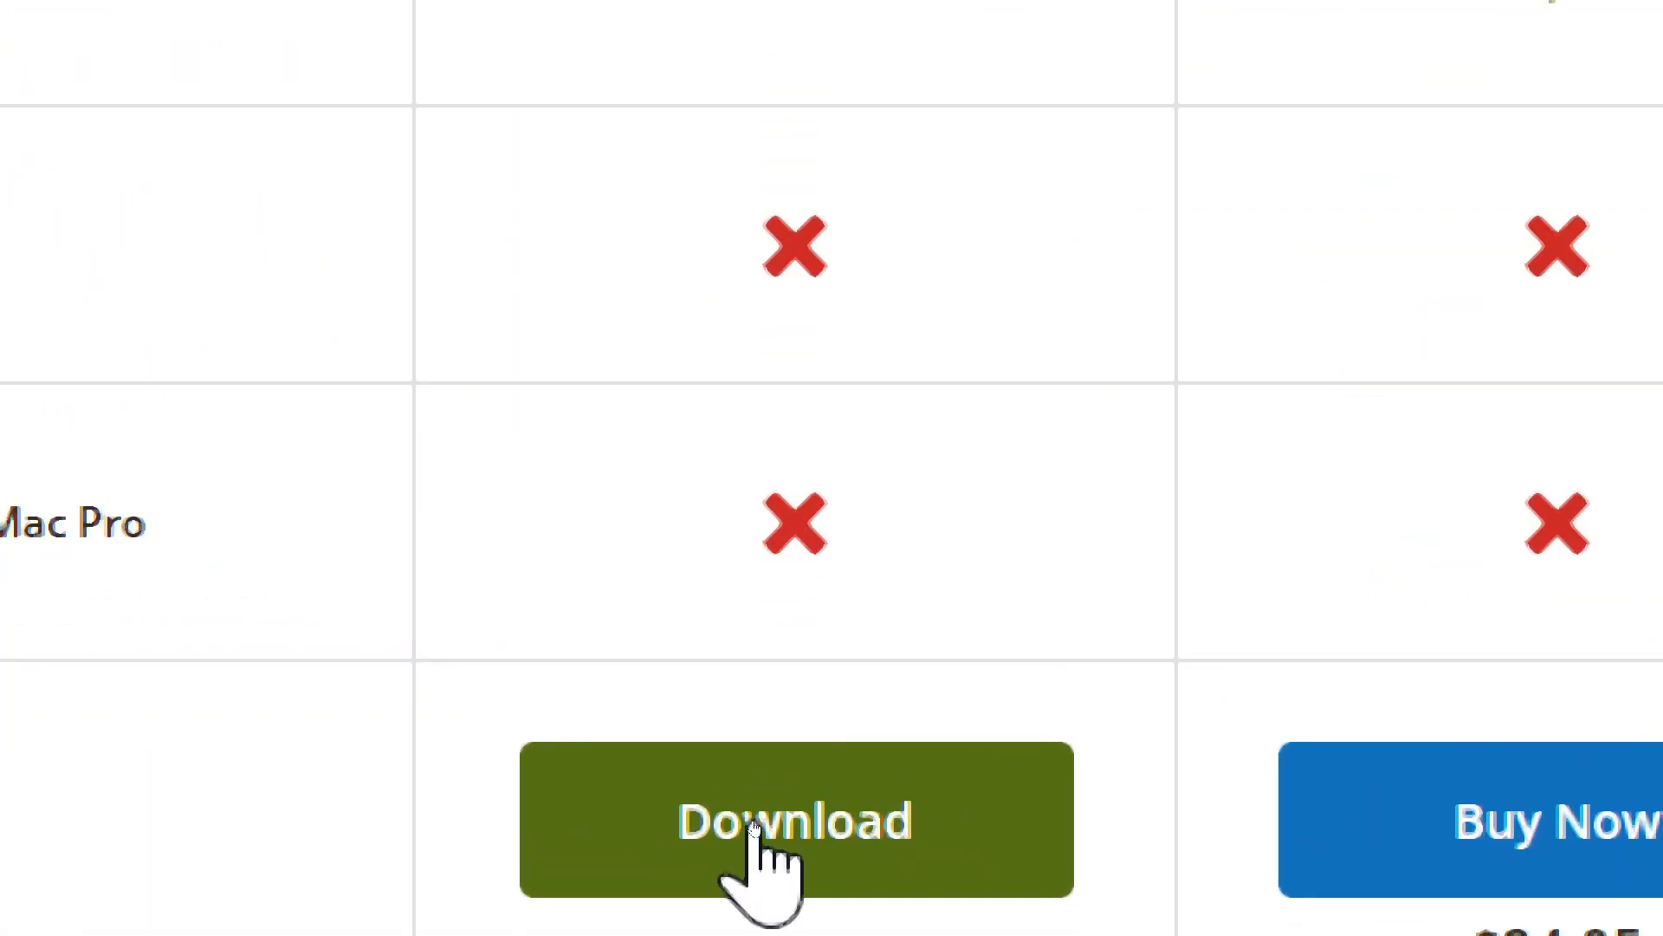
{"action": "left_click", "coordinate": [755, 827]}
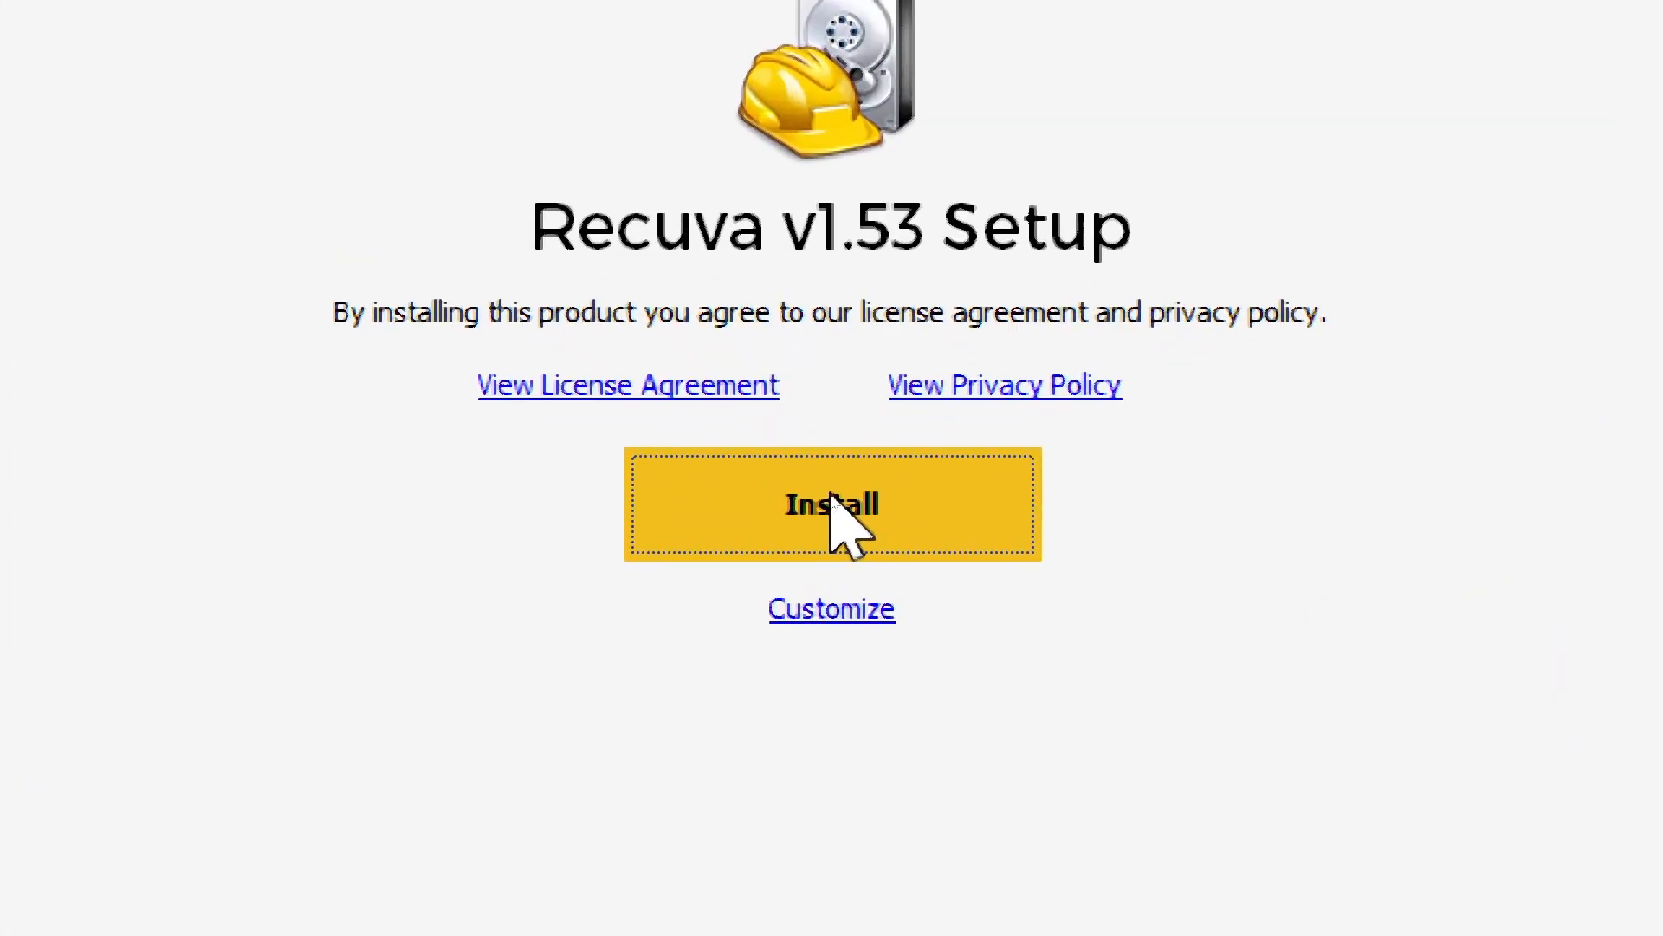
{"action": "left_click", "coordinate": [831, 498]}
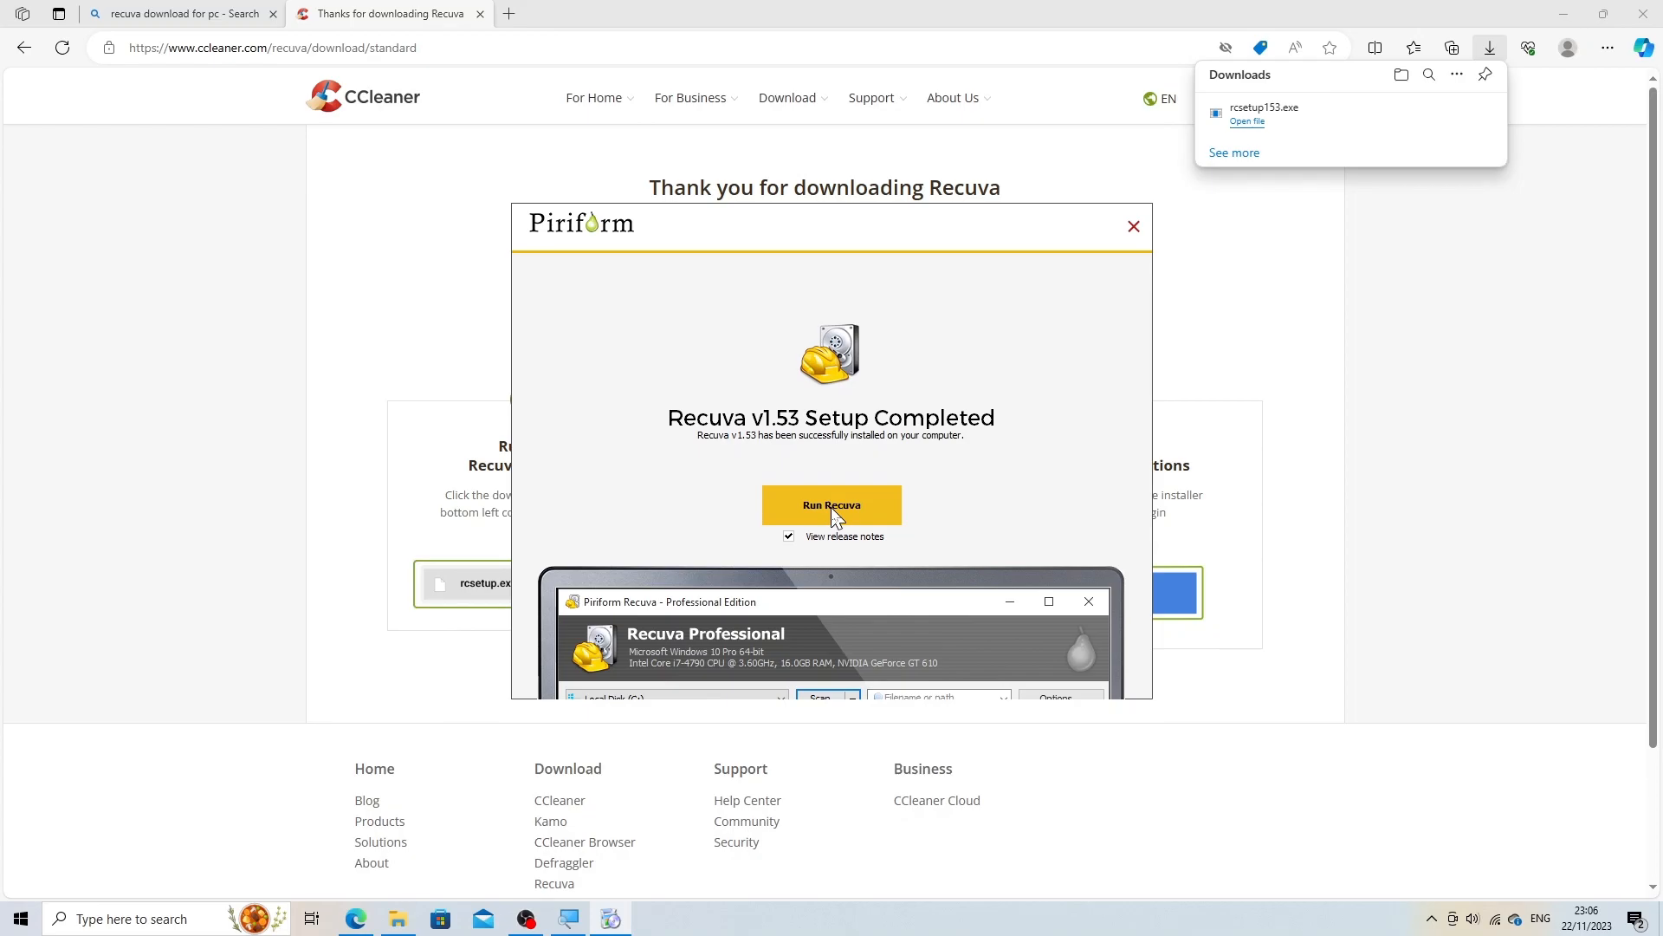
{"action": "left_click", "coordinate": [832, 509]}
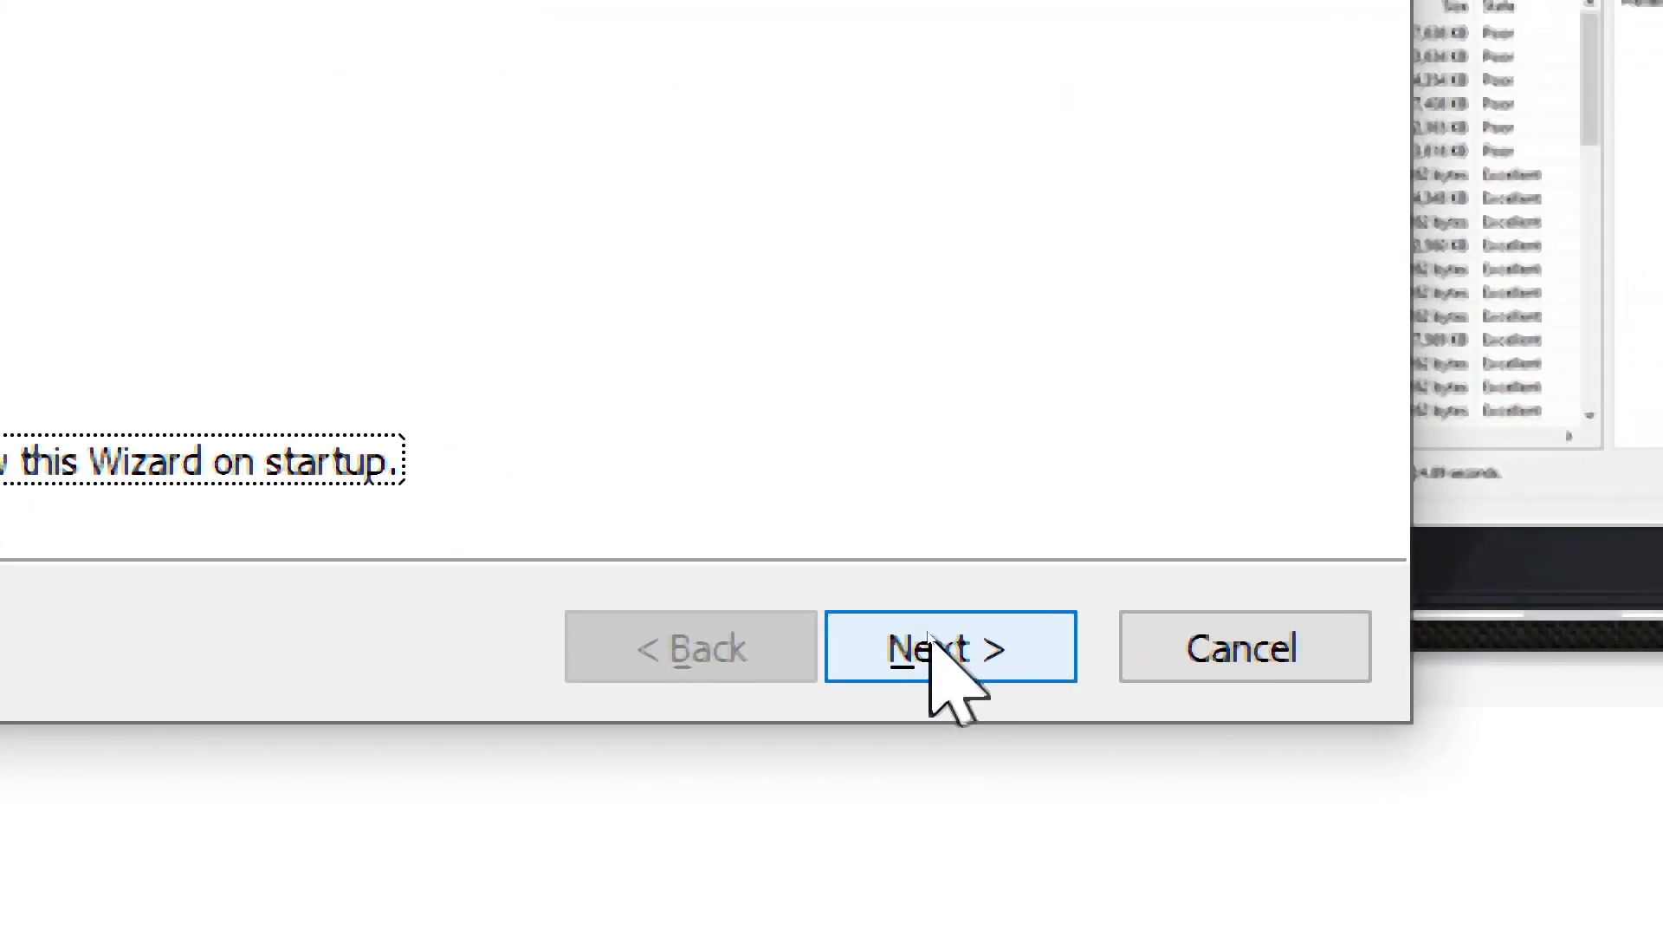
Proceed through the Recuva wizard with the default file type and set the search to the specific location D:\
{"action": "left_click", "coordinate": [934, 648]}
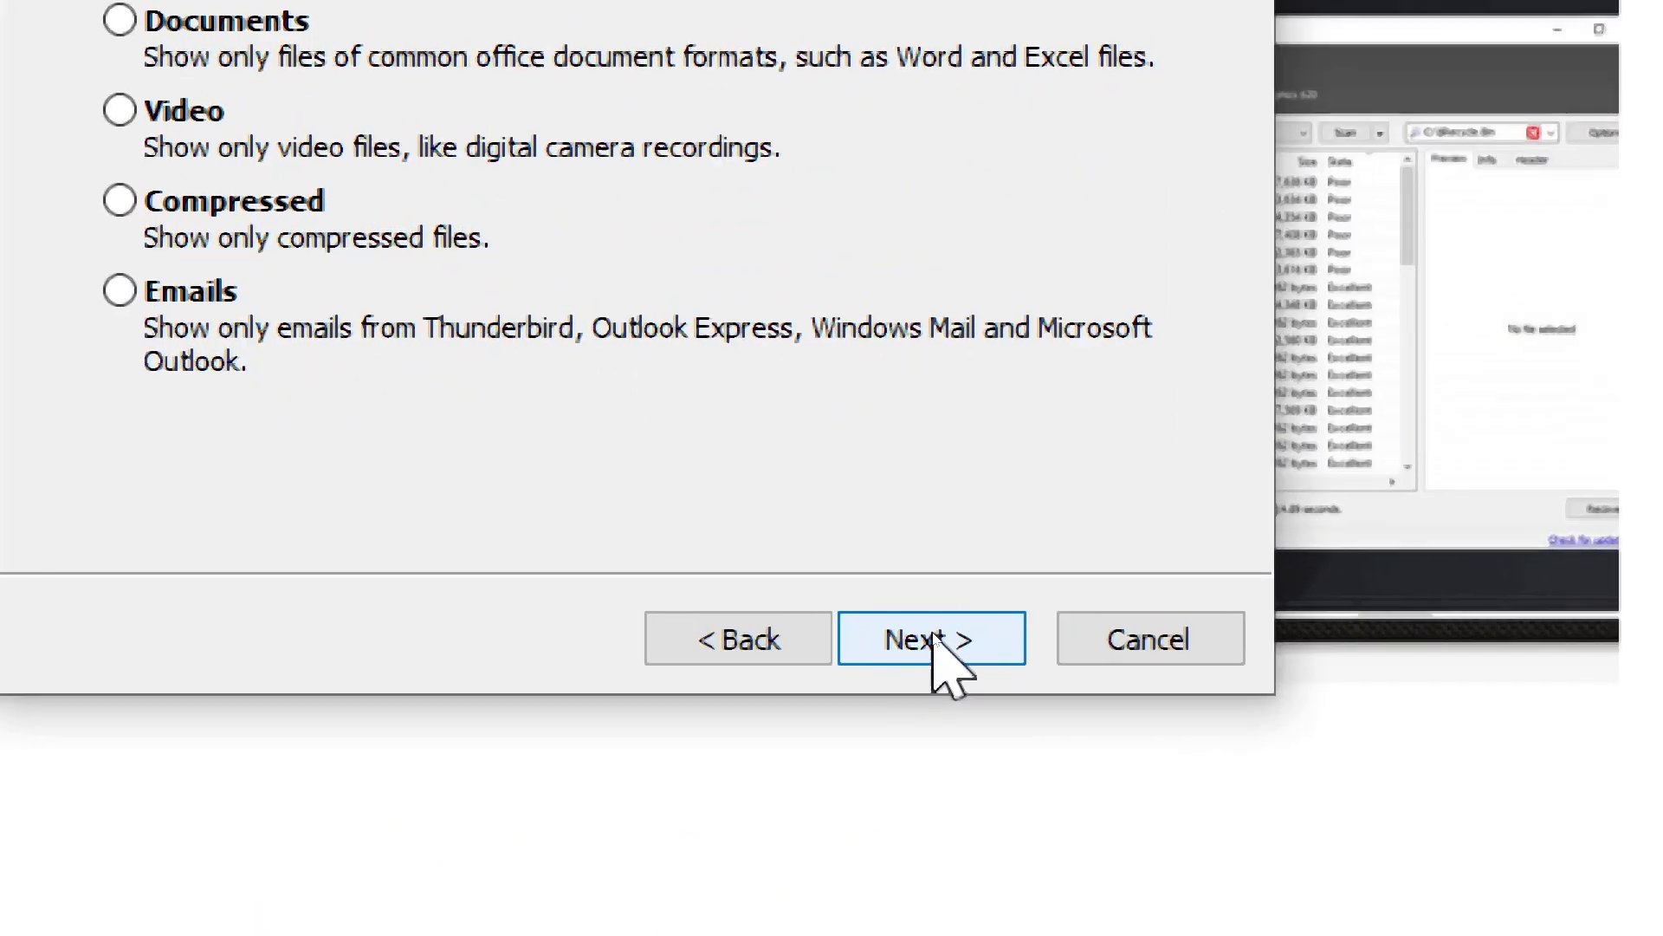
{"action": "left_click", "coordinate": [935, 642]}
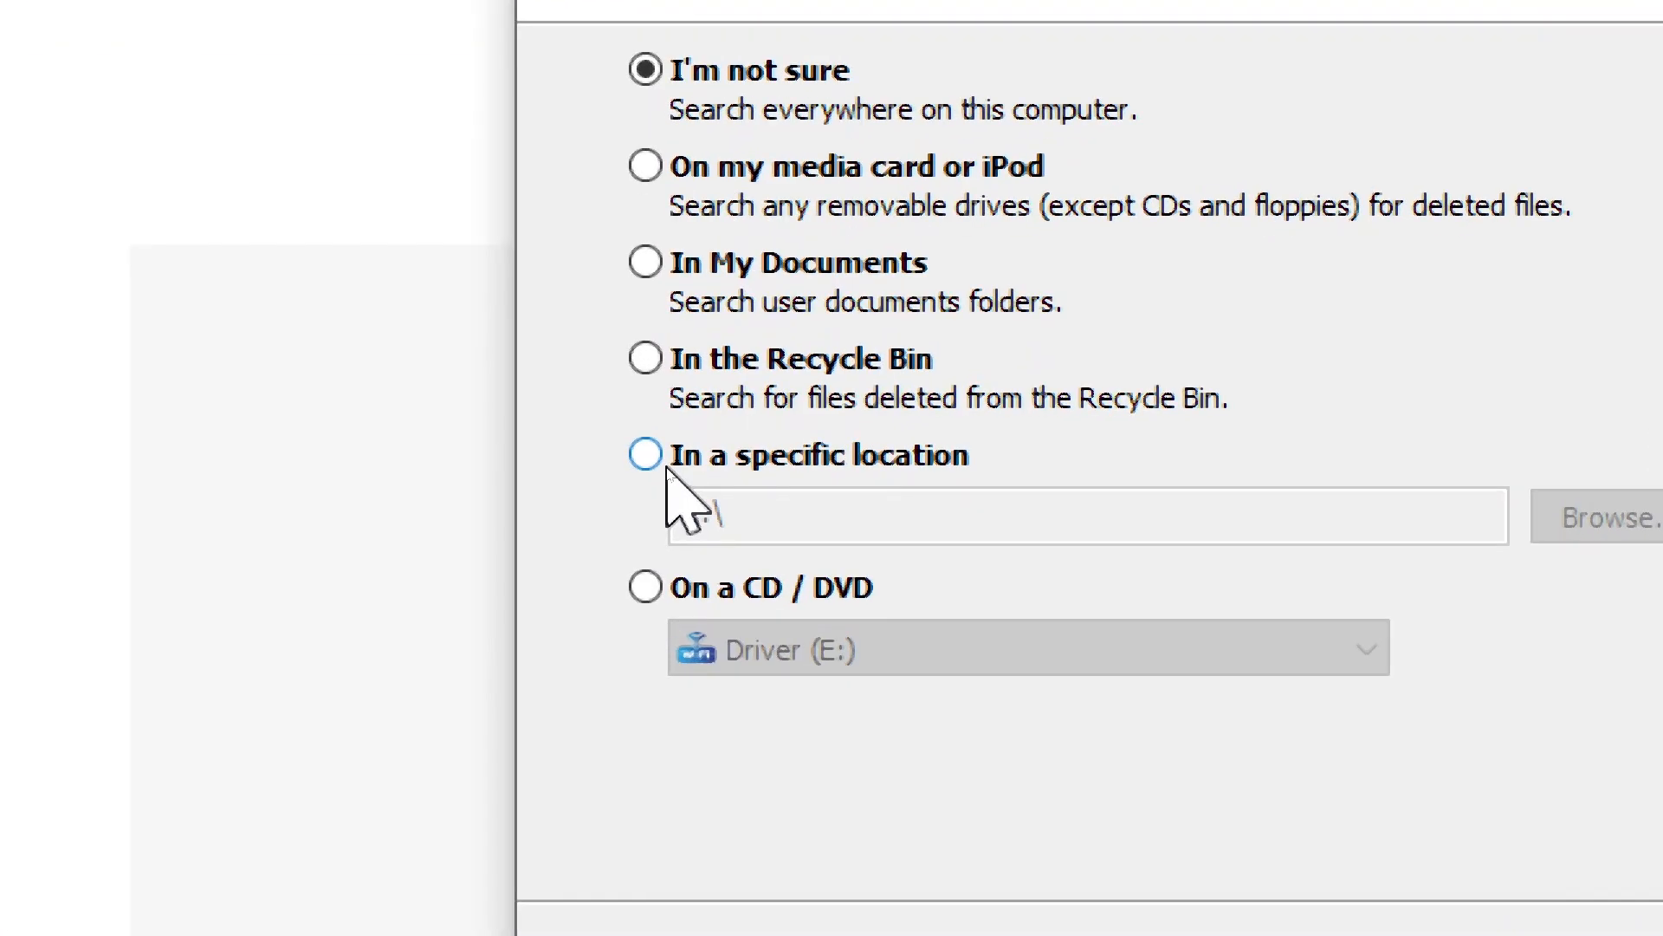
{"action": "left_click", "coordinate": [668, 470]}
{"action": "type", "text": "C:\\"}
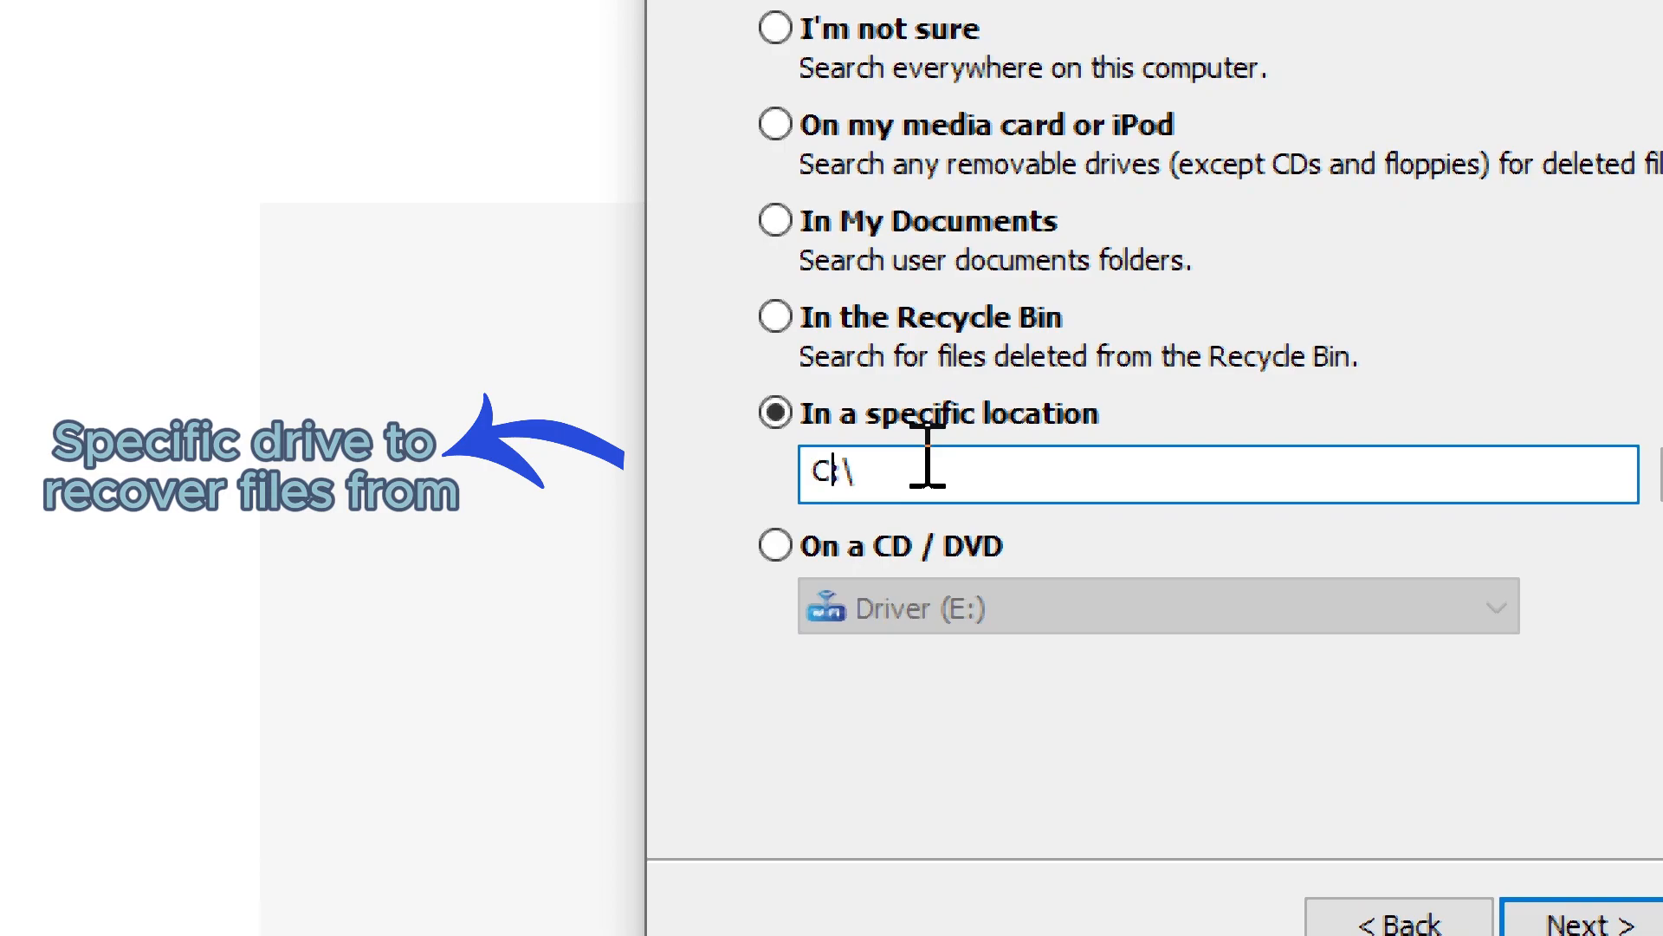
{"action": "key", "text": "BackSpace"}
{"action": "type", "text": "D"}
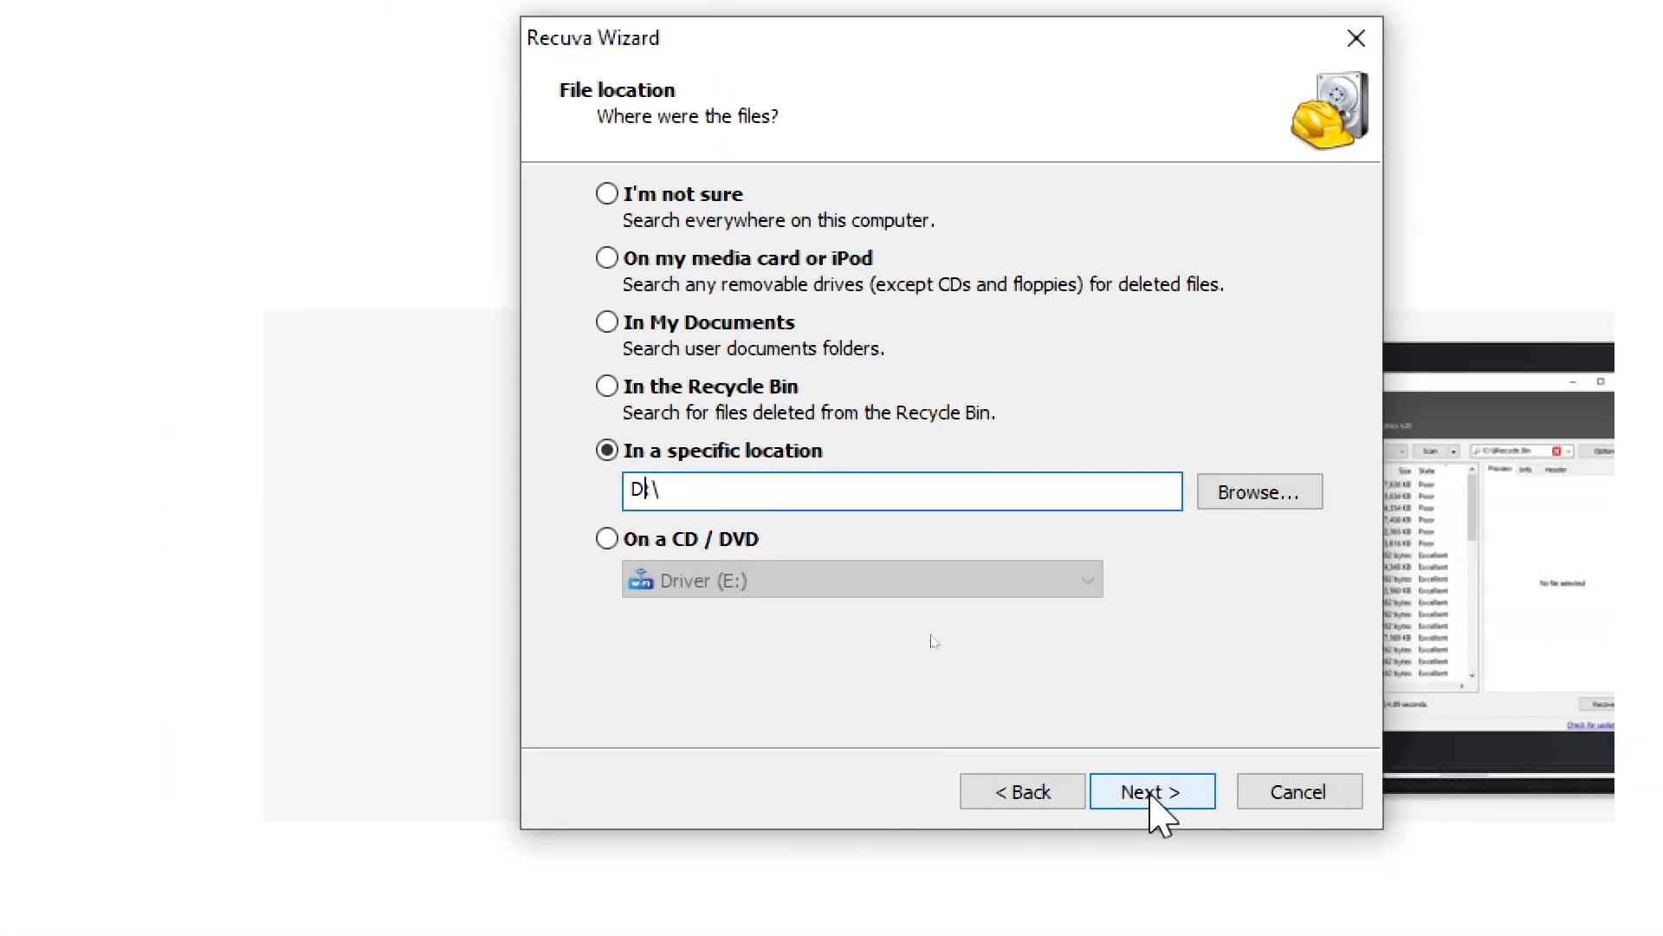
Start the search of the D: drive and accept scanning again with Deep Scan enabled
{"action": "left_click", "coordinate": [1152, 793]}
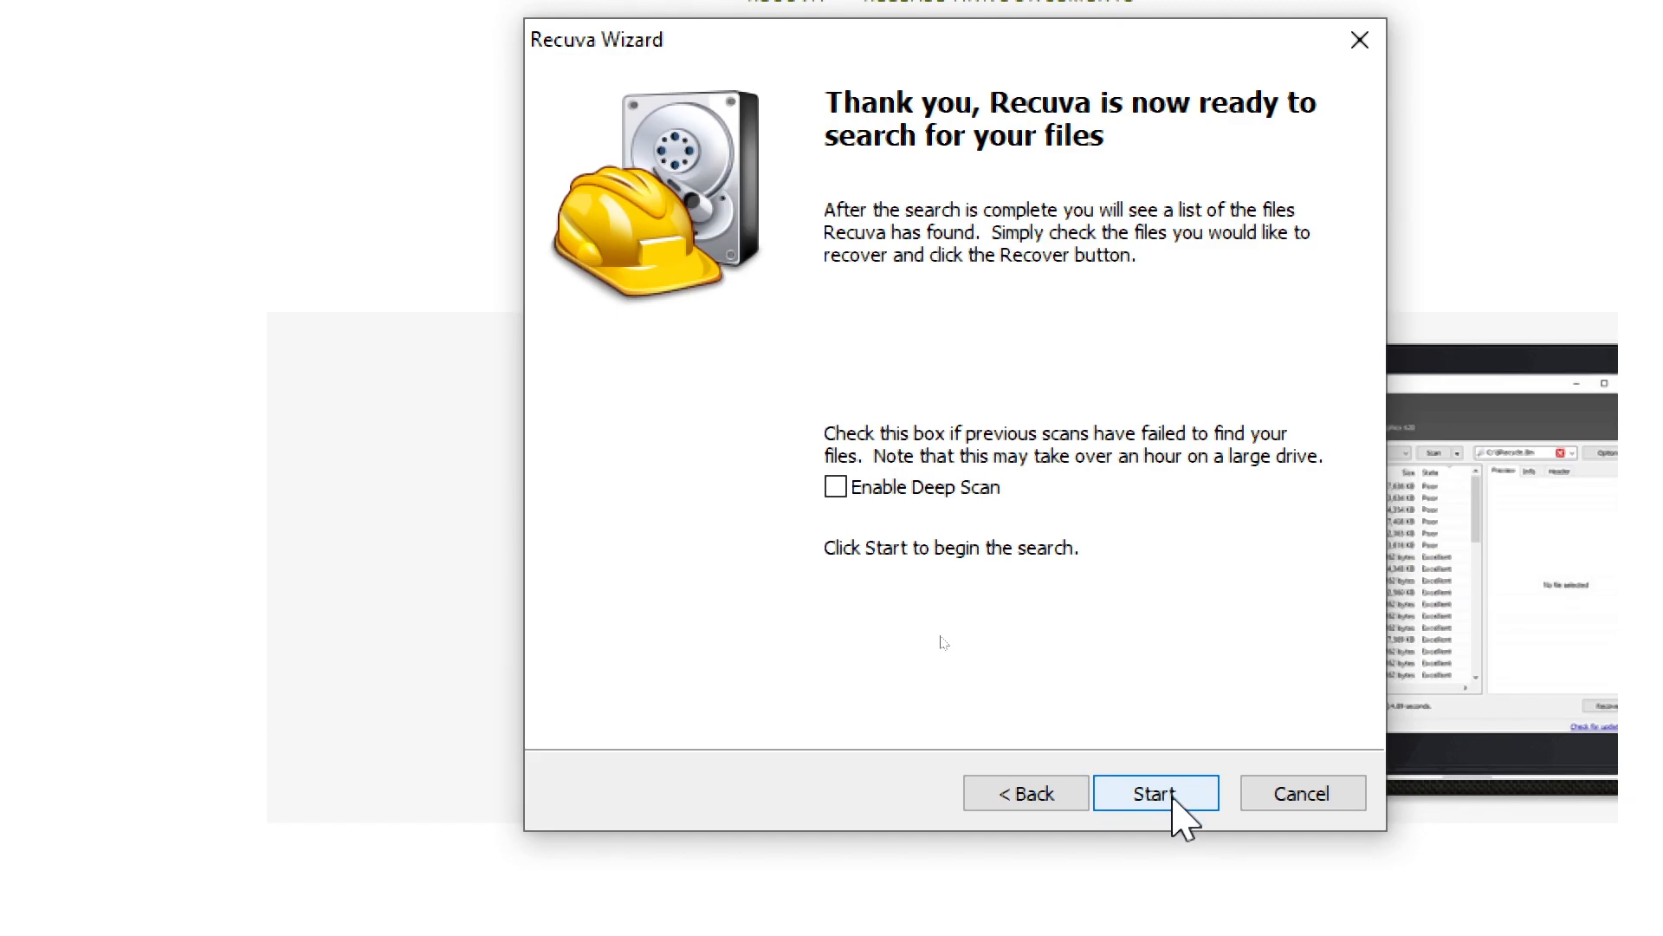
{"action": "left_click", "coordinate": [1174, 799]}
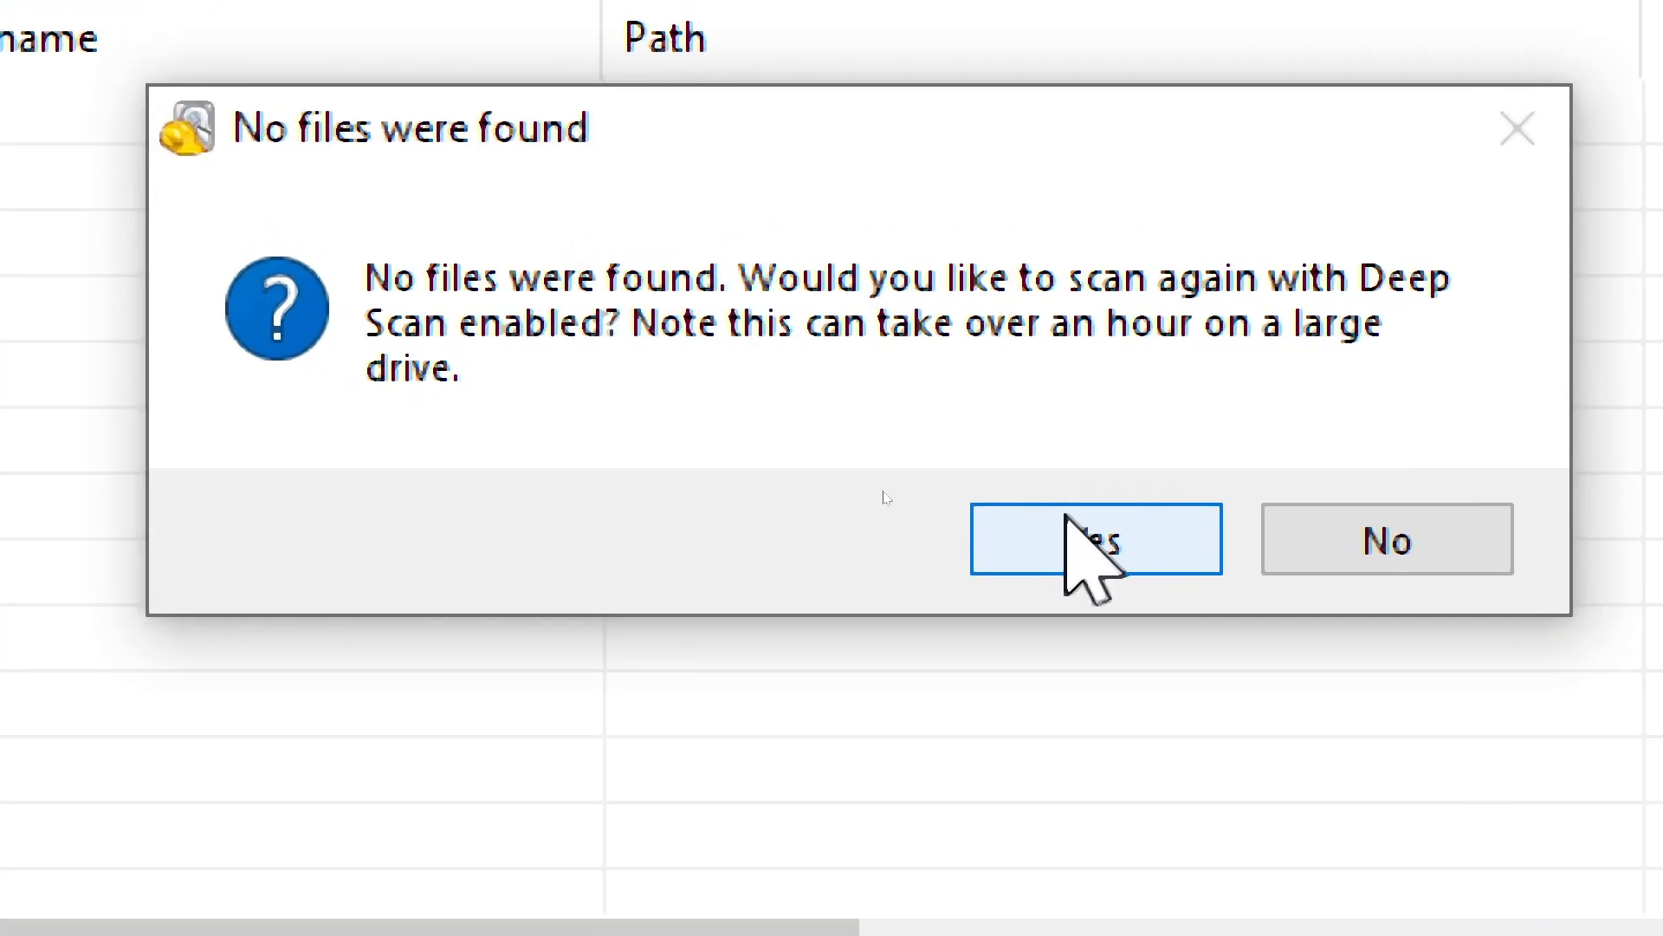
{"action": "left_click", "coordinate": [1066, 567]}
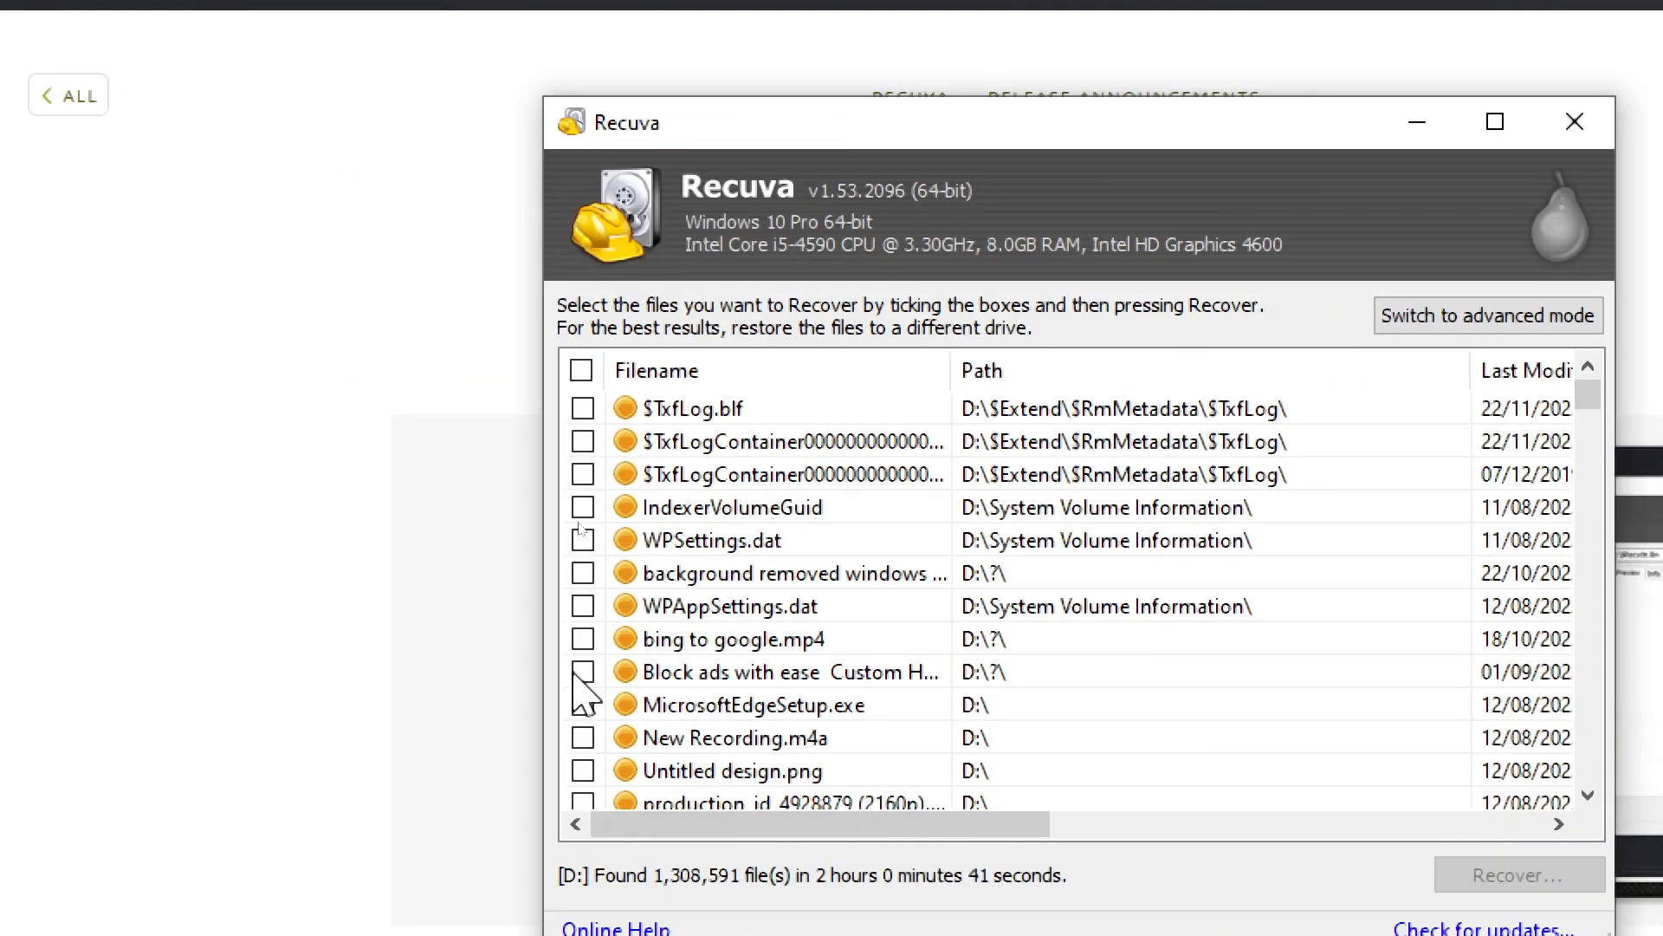
{"action": "left_click", "coordinate": [583, 673]}
{"action": "scroll", "coordinate": [651, 605], "scroll_direction": "down", "scroll_amount": 1}
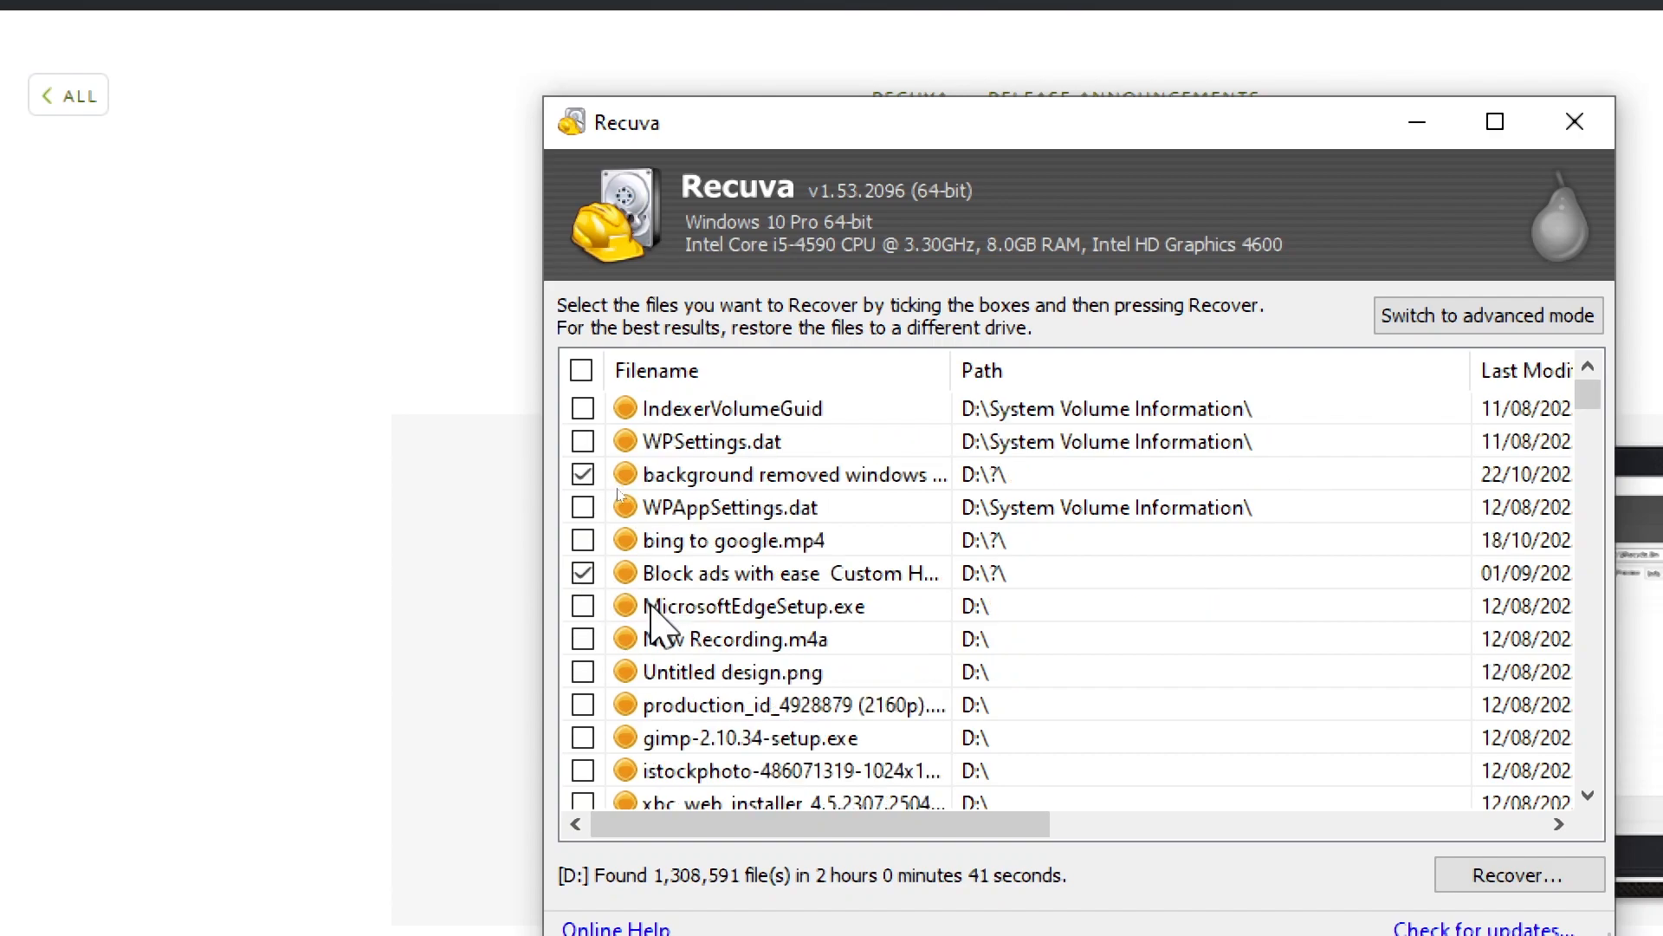
{"action": "left_click", "coordinate": [583, 606]}
{"action": "left_click", "coordinate": [583, 704]}
{"action": "left_click", "coordinate": [584, 738]}
{"action": "scroll", "coordinate": [598, 728], "scroll_direction": "down", "scroll_amount": 2}
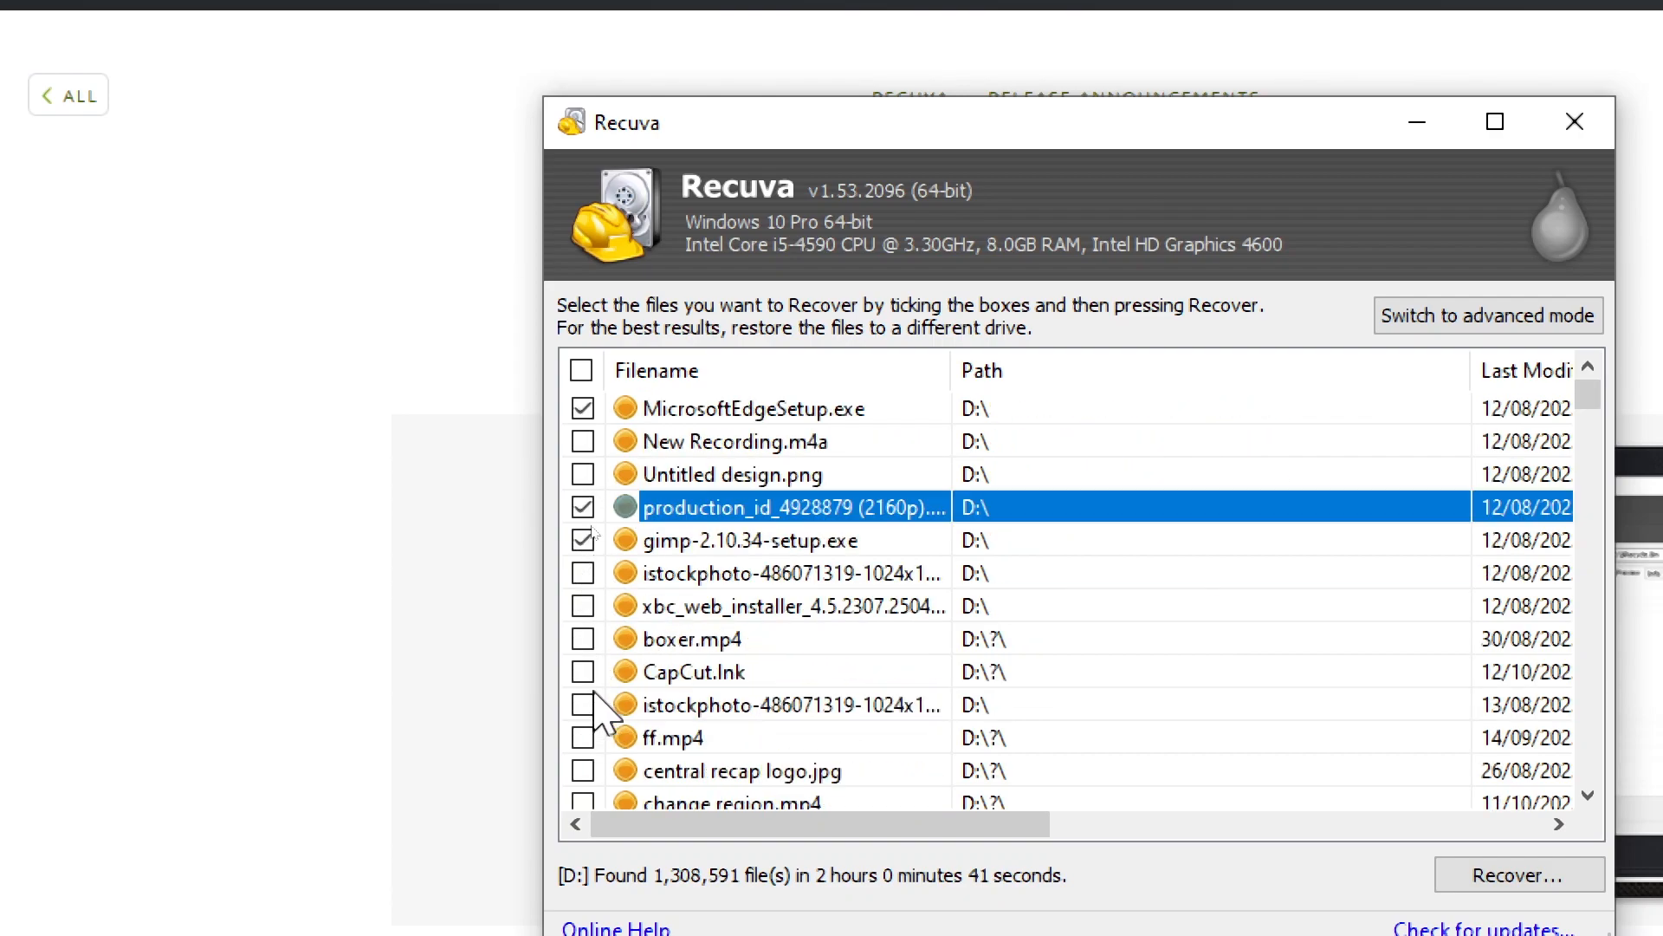
Mark more files further down the results for recovery, including CapCut.lnk, microsoft edge security.mp4 and the Top 10 Gemstones video
{"action": "scroll", "coordinate": [594, 763], "scroll_direction": "down", "scroll_amount": 2}
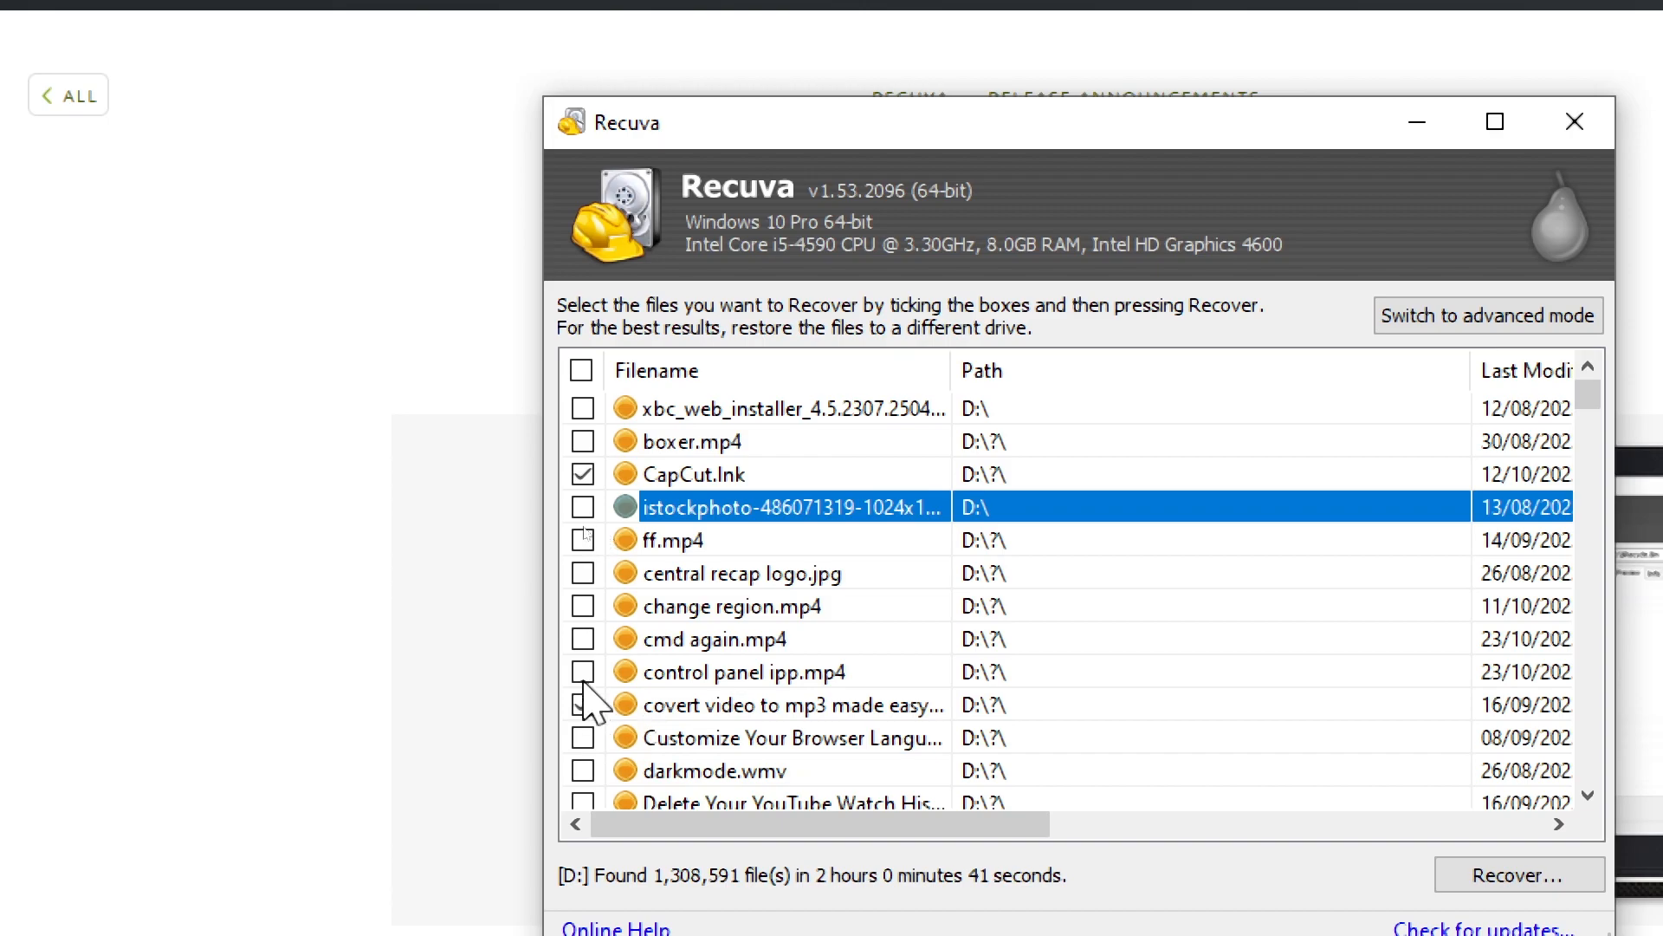
{"action": "scroll", "coordinate": [610, 728], "scroll_direction": "down", "scroll_amount": 2}
{"action": "left_click", "coordinate": [598, 703]}
{"action": "scroll", "coordinate": [609, 728], "scroll_direction": "down", "scroll_amount": 10}
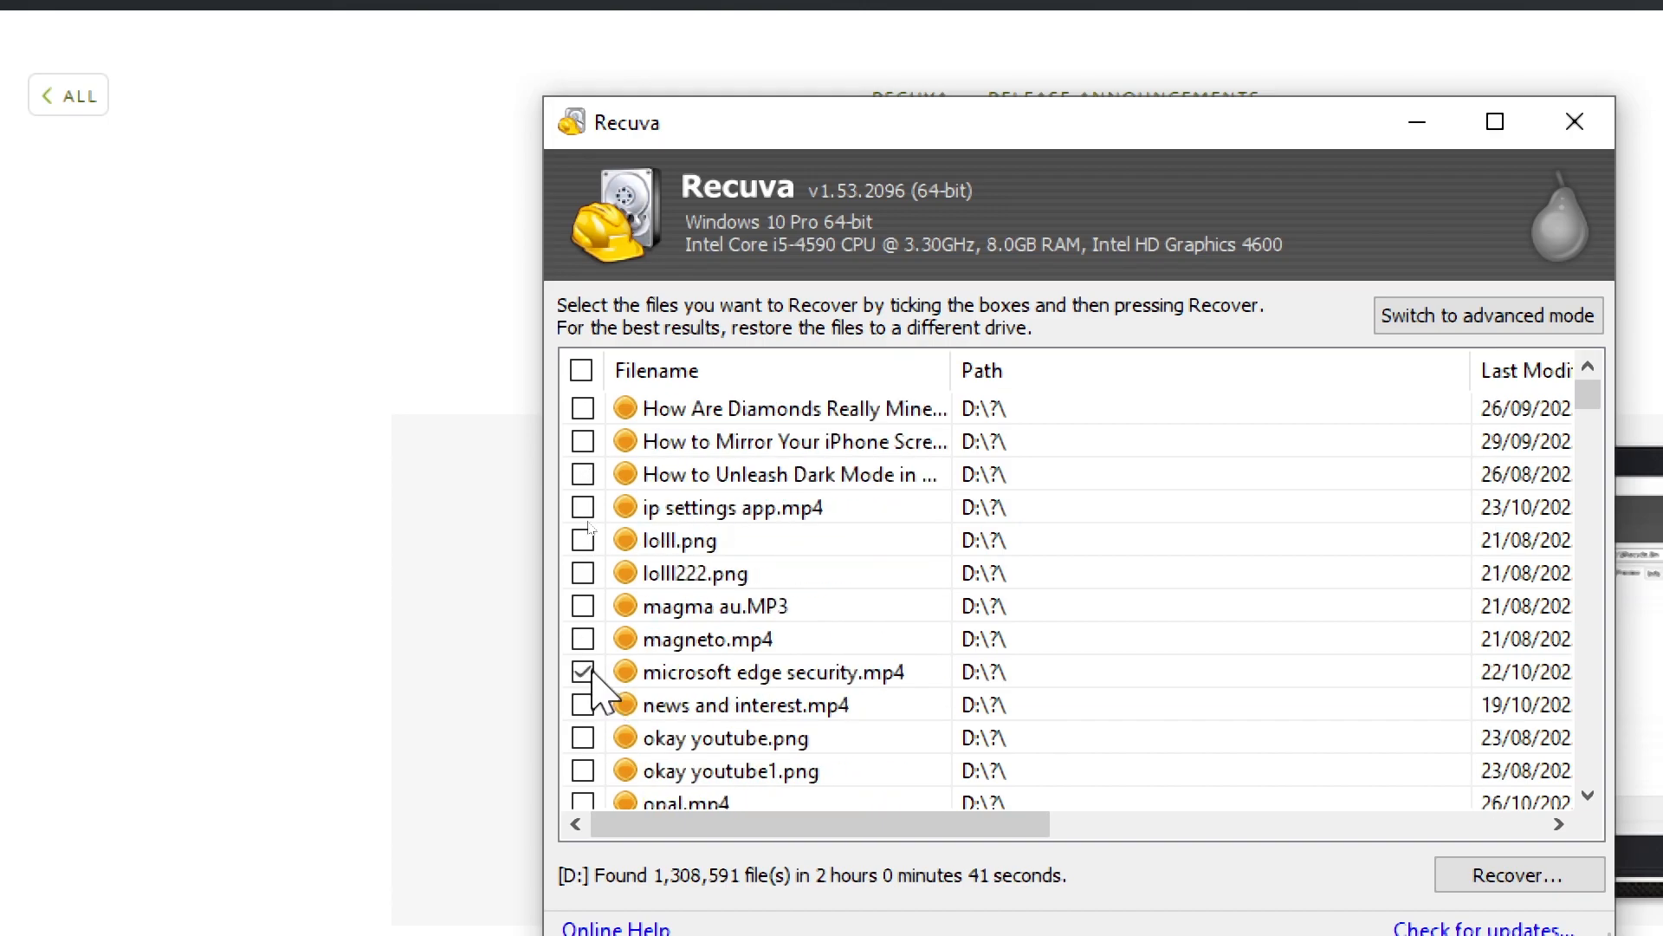
{"action": "scroll", "coordinate": [586, 738], "scroll_direction": "down", "scroll_amount": 3}
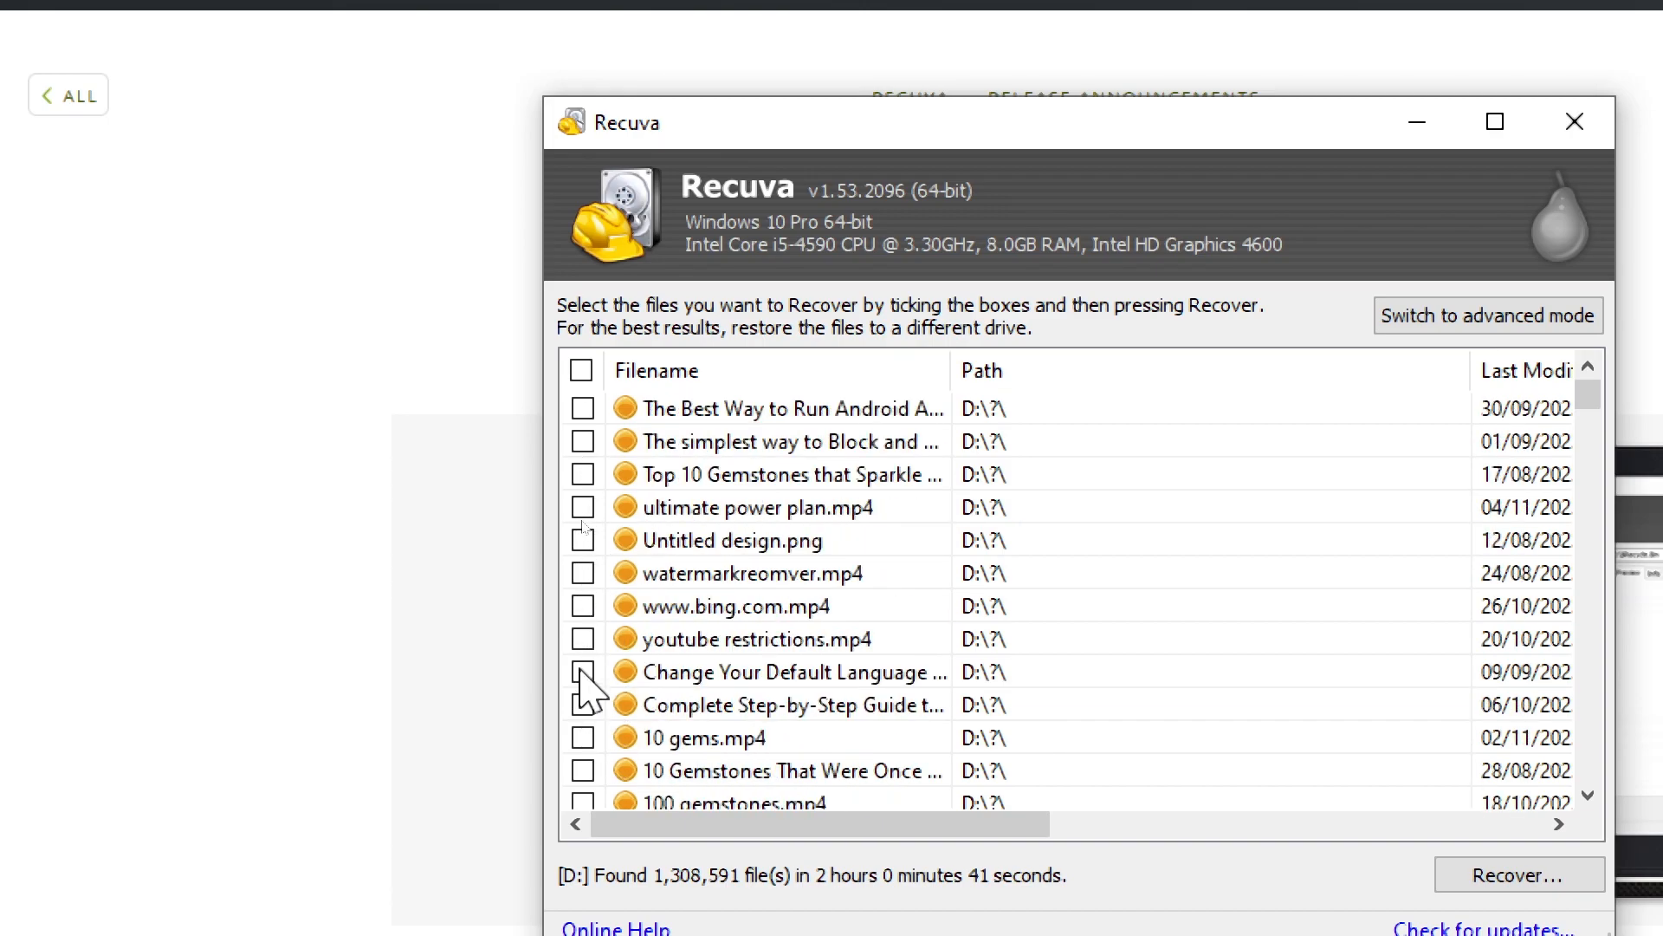
{"action": "left_click", "coordinate": [583, 474]}
{"action": "scroll", "coordinate": [583, 617], "scroll_direction": "down", "scroll_amount": 5}
Look through the rest of the found files, then recover the marked ones to Local Disk (C:)
{"action": "scroll", "coordinate": [676, 685], "scroll_direction": "down", "scroll_amount": 20}
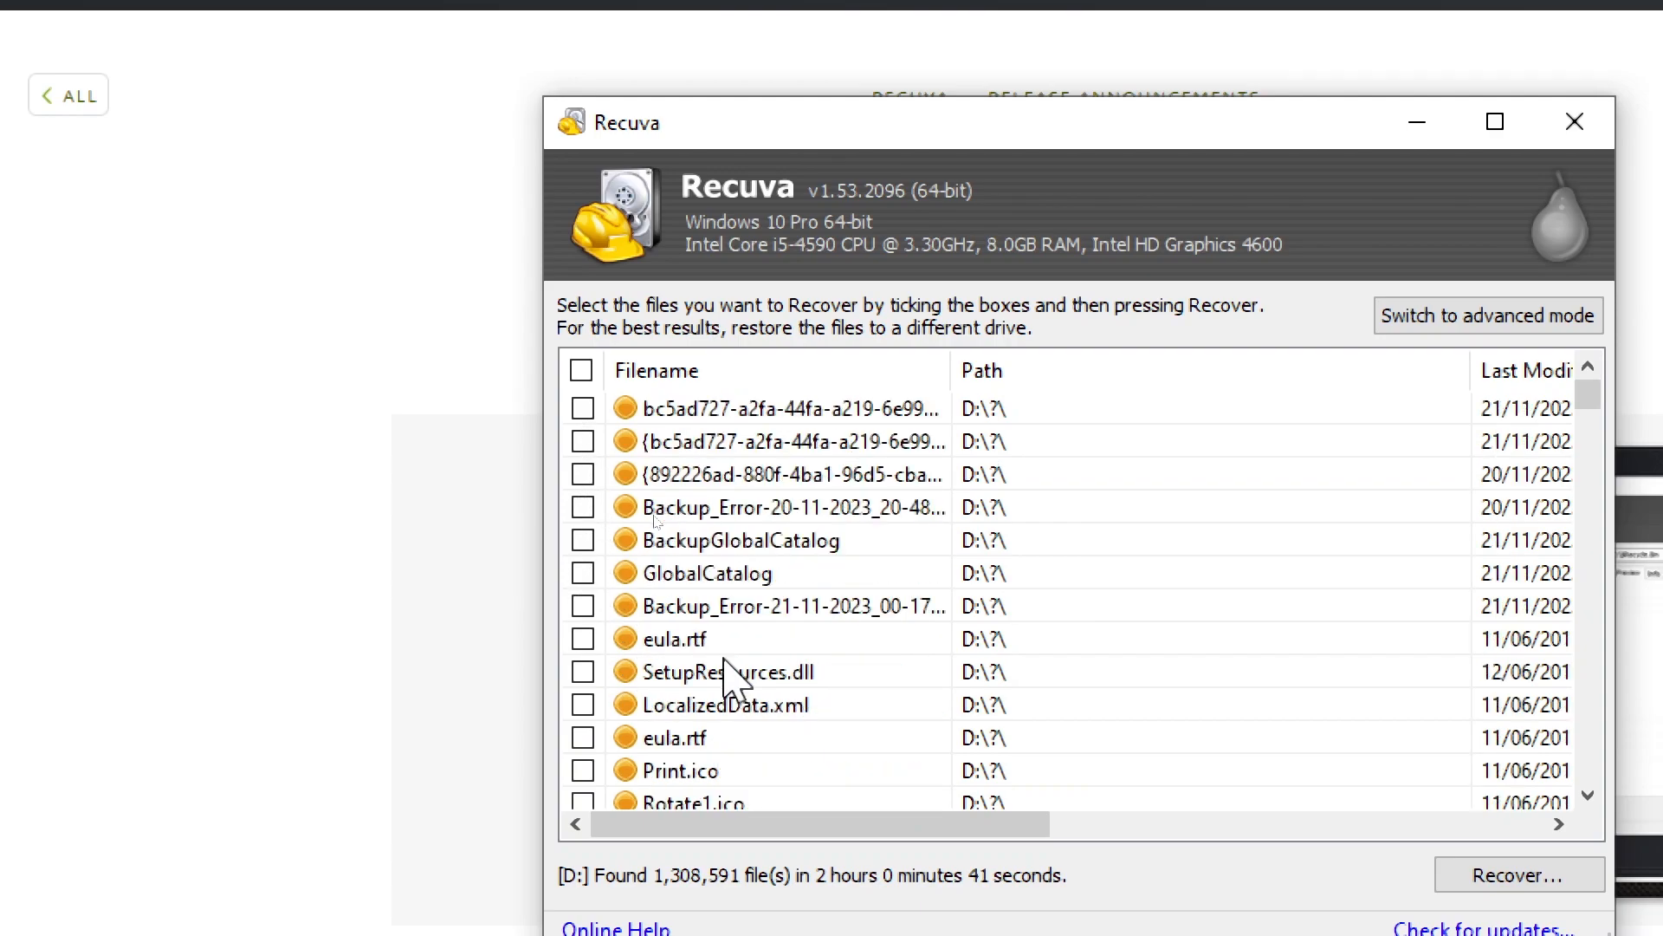
{"action": "scroll", "coordinate": [676, 709], "scroll_direction": "down", "scroll_amount": 20}
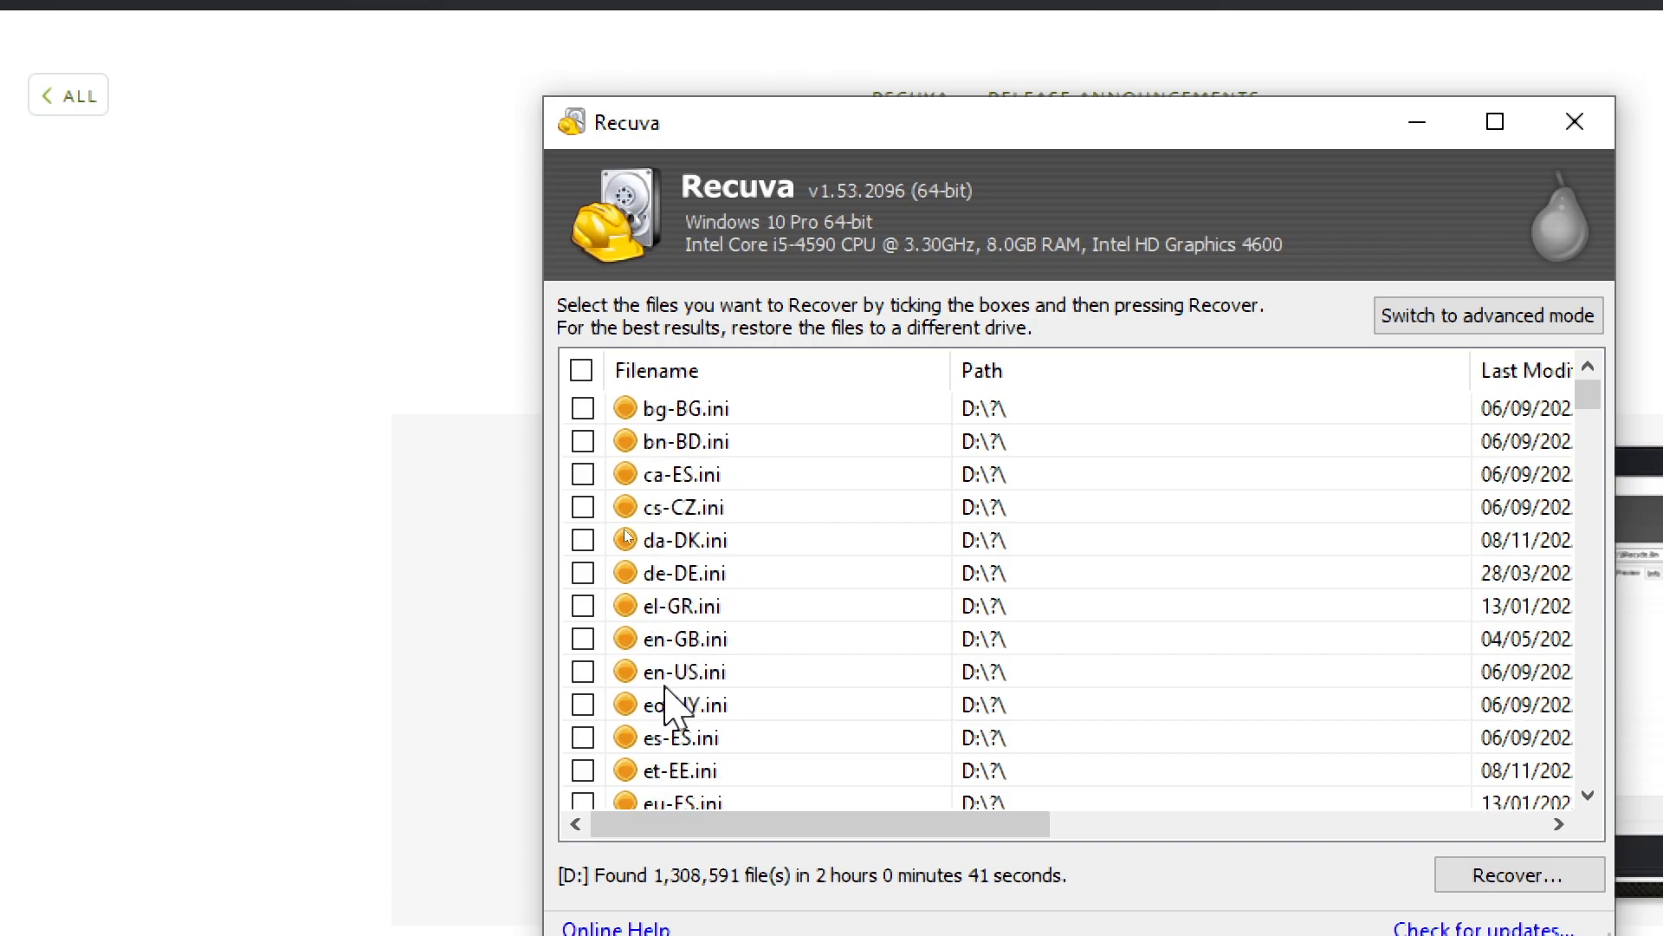
{"action": "scroll", "coordinate": [675, 708], "scroll_direction": "down", "scroll_amount": 20}
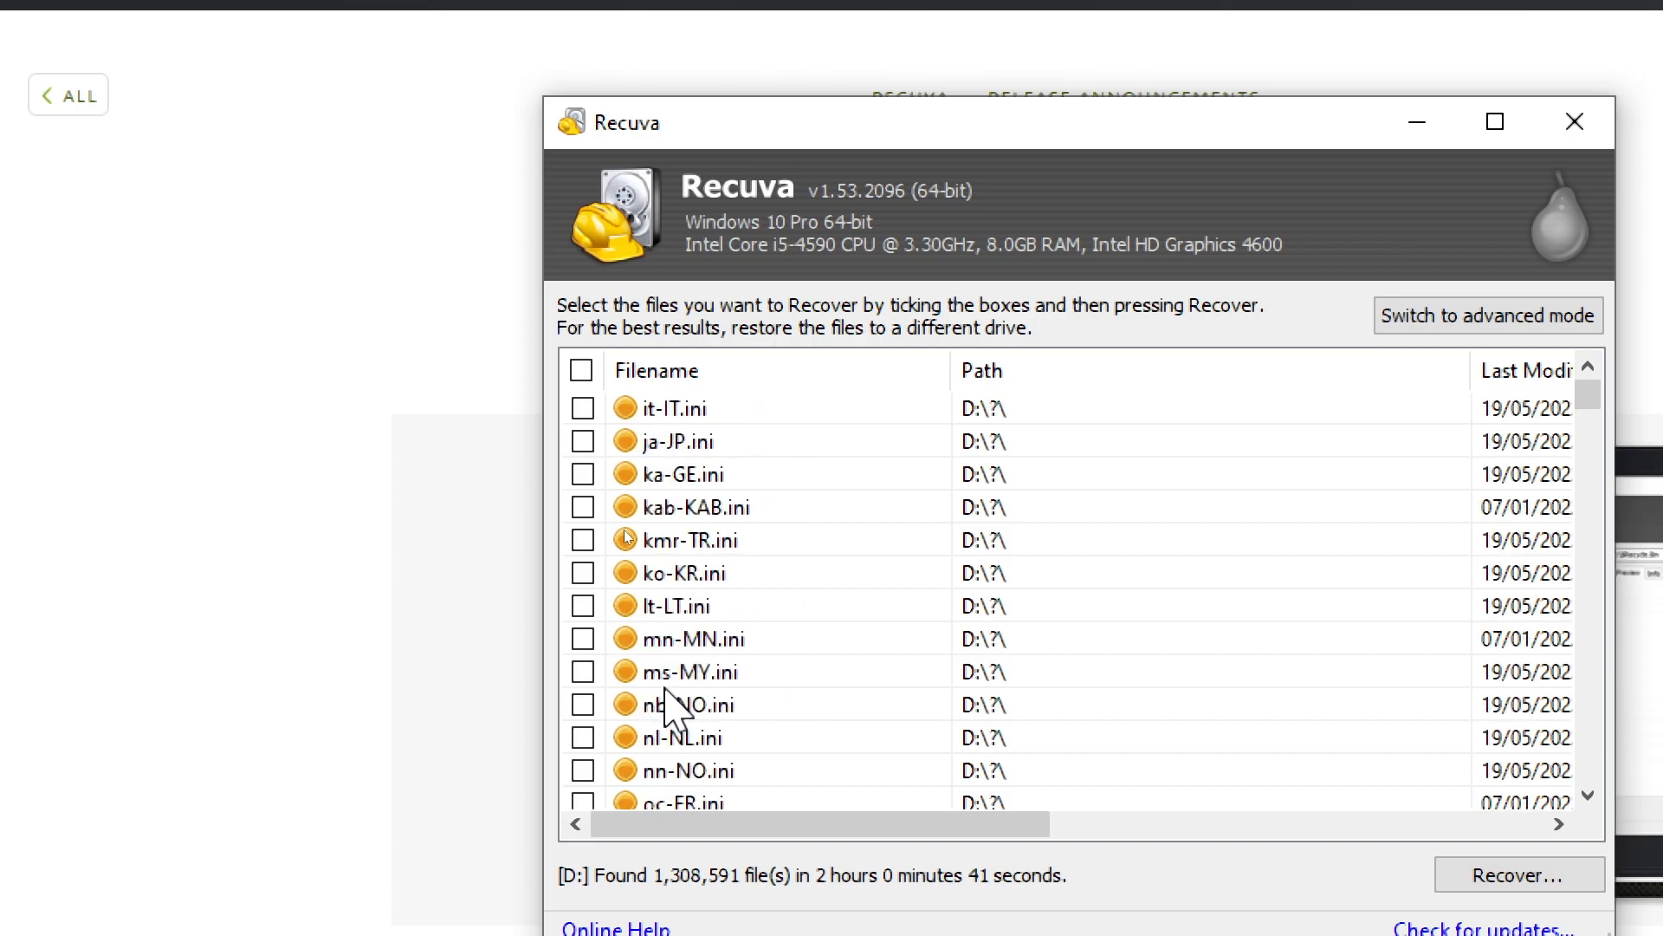
{"action": "scroll", "coordinate": [665, 689], "scroll_direction": "down", "scroll_amount": 5}
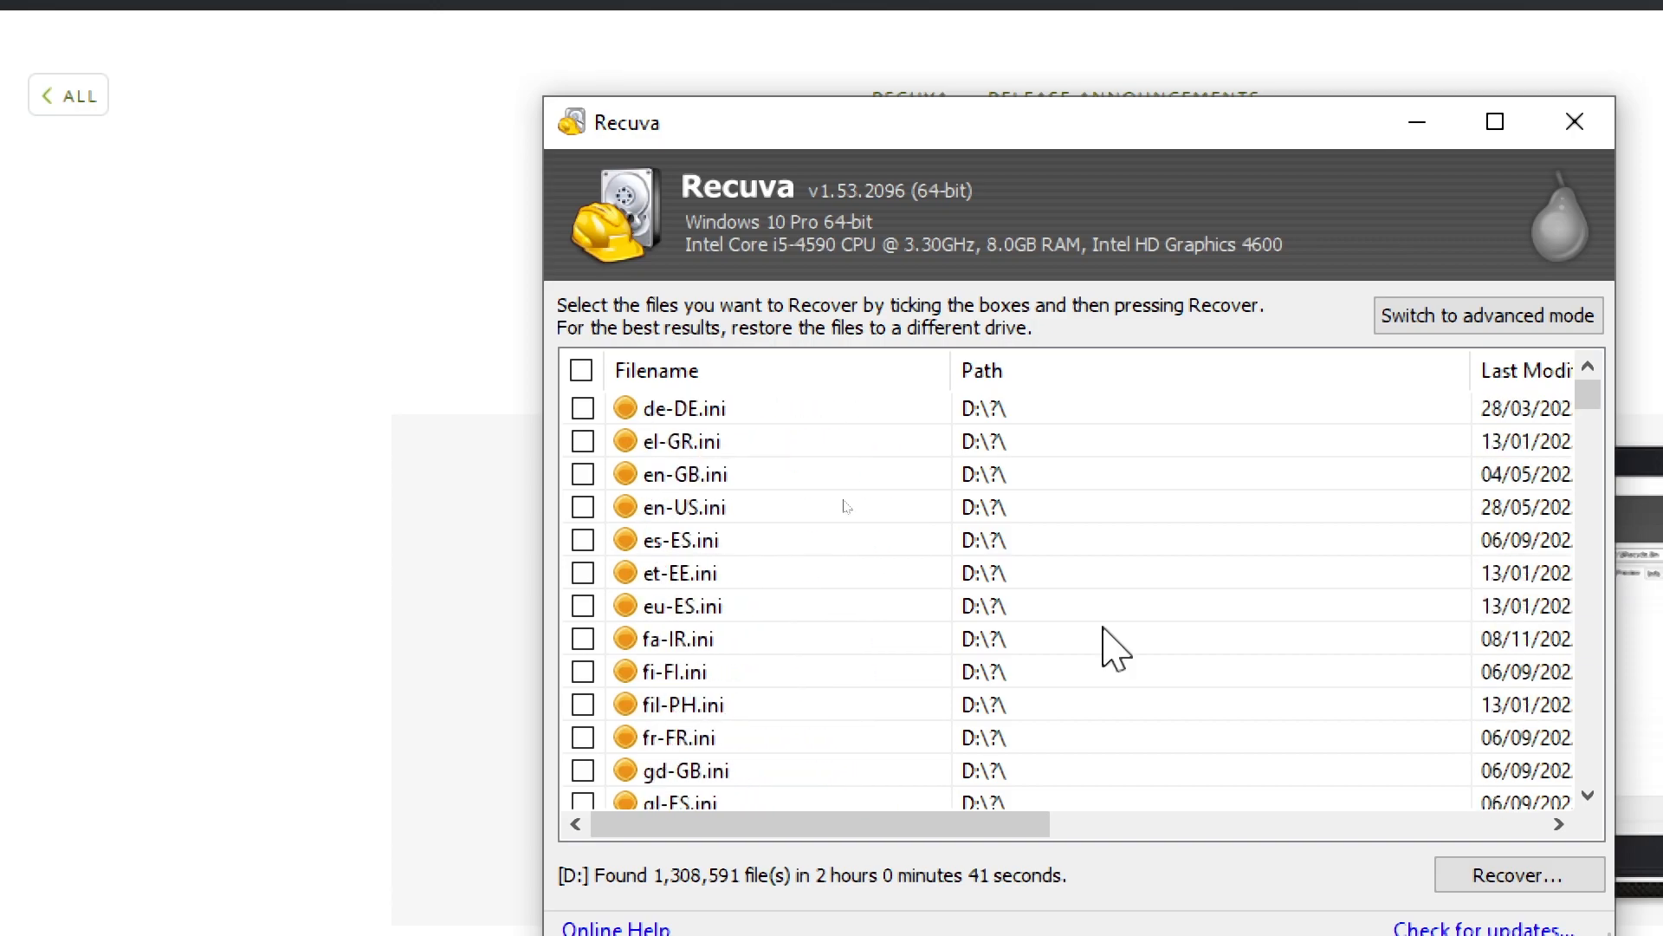
{"action": "left_click_drag", "start_coordinate": [1579, 396], "coordinate": [1577, 471]}
{"action": "left_click_drag", "start_coordinate": [1431, 493], "coordinate": [1437, 768]}
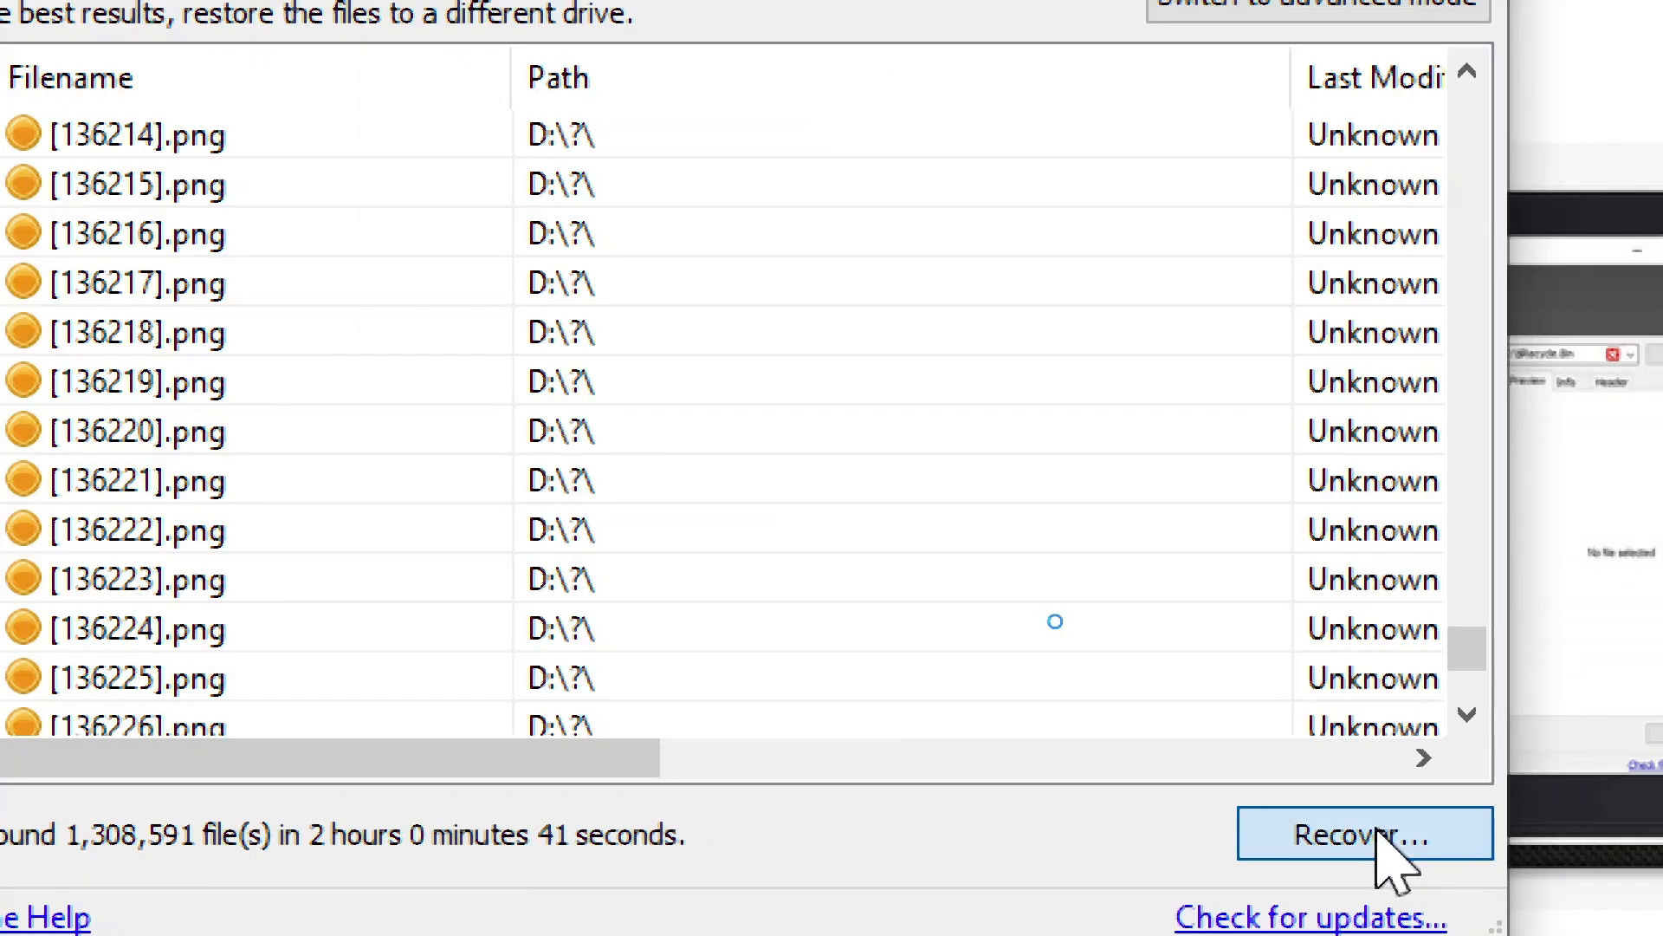
{"action": "left_click", "coordinate": [1362, 834]}
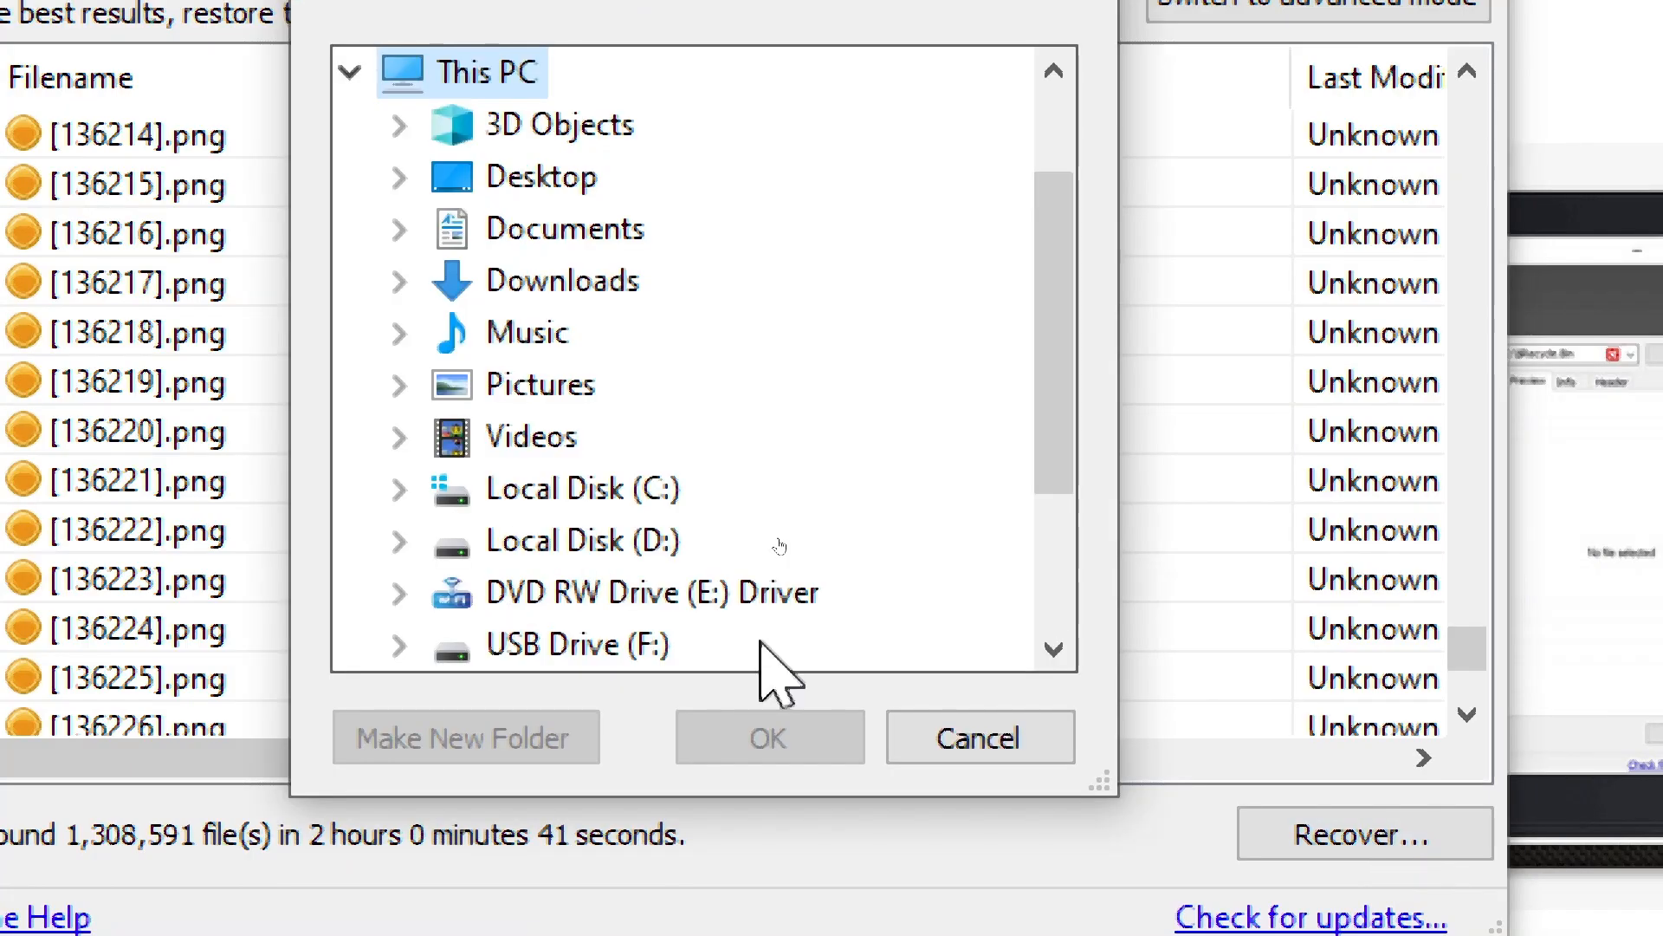
{"action": "left_click", "coordinate": [464, 481]}
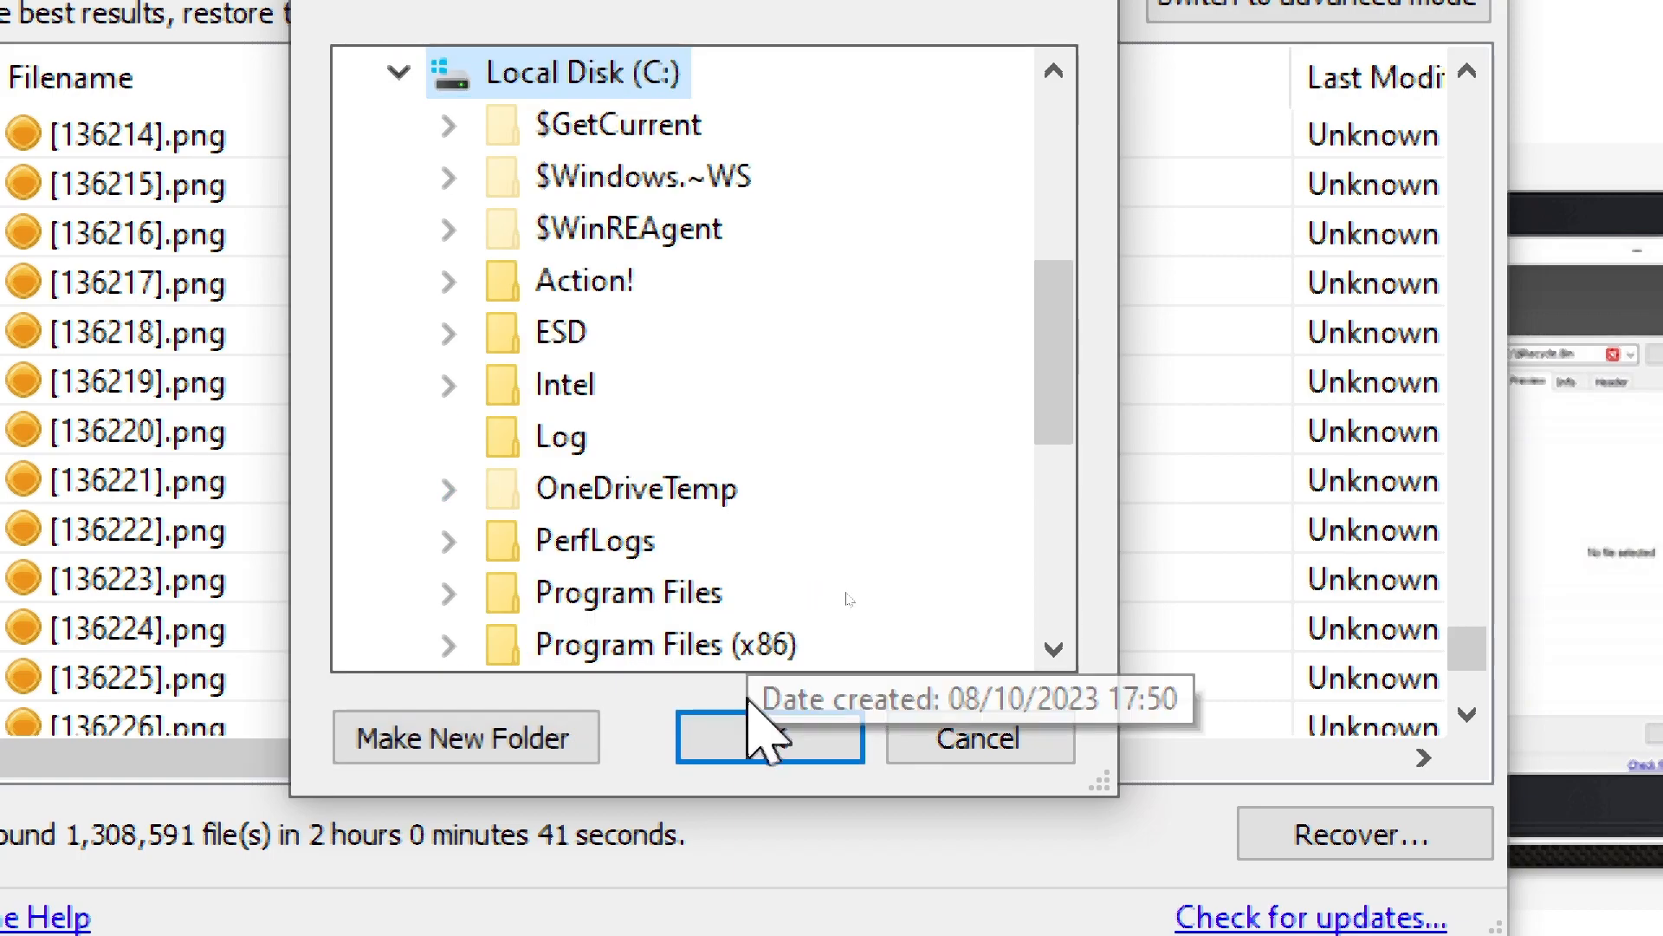
{"action": "left_click", "coordinate": [750, 747]}
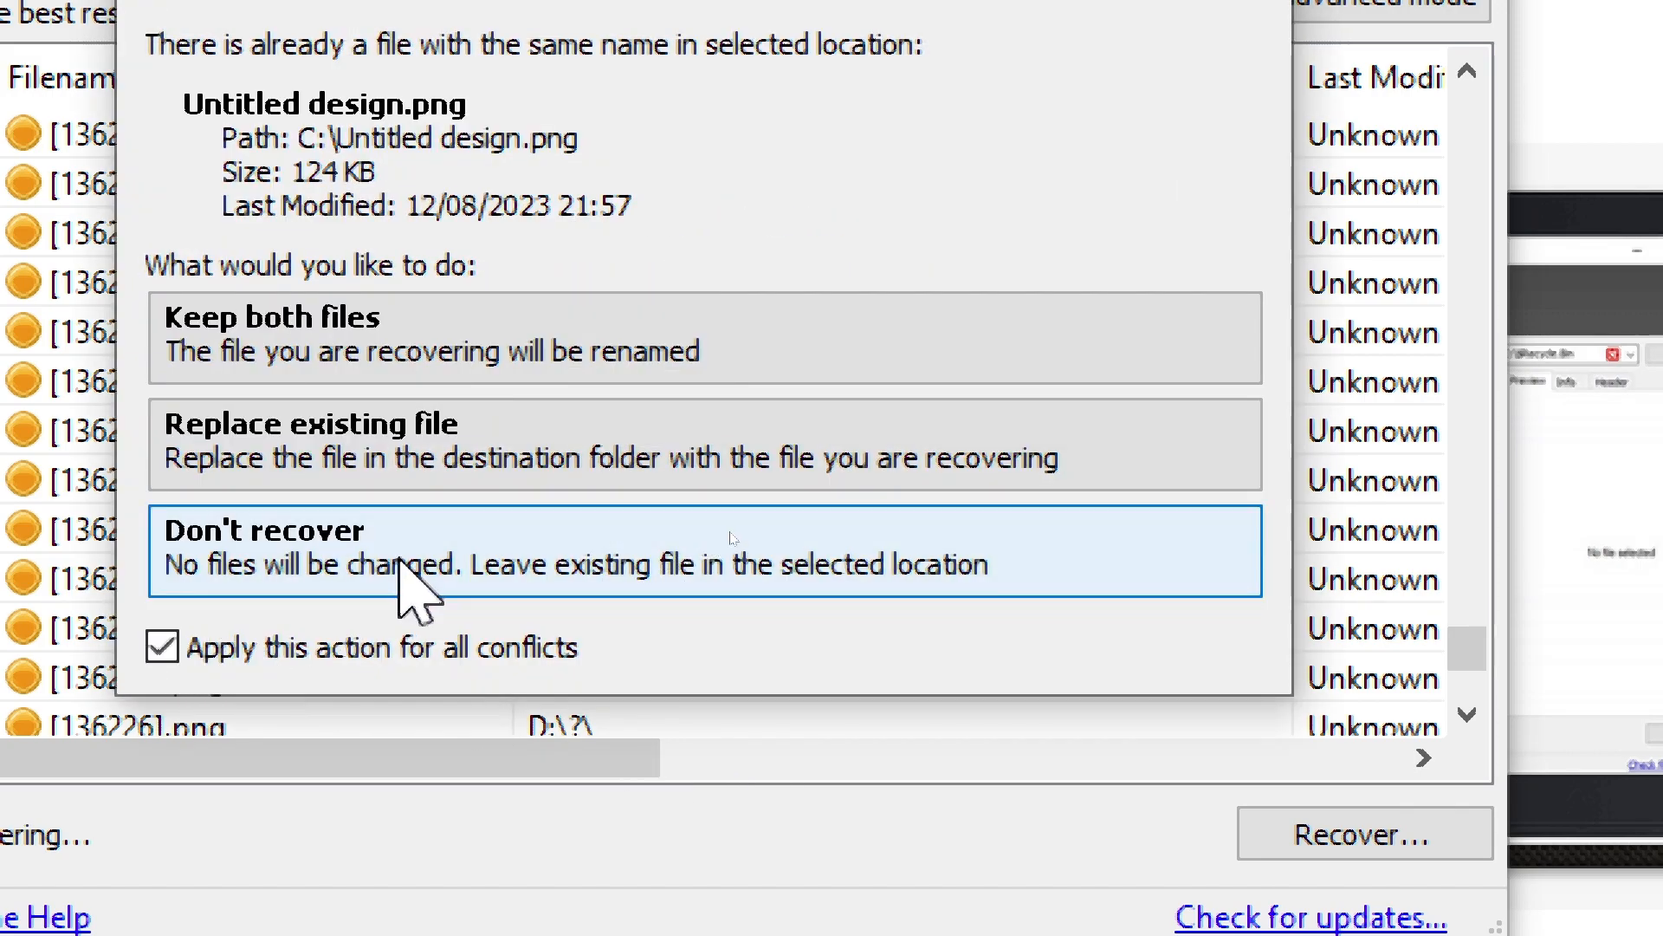
Choose not to recover files that conflict with existing names, then dismiss the recovery summary and close Recuva
{"action": "left_click", "coordinate": [399, 563]}
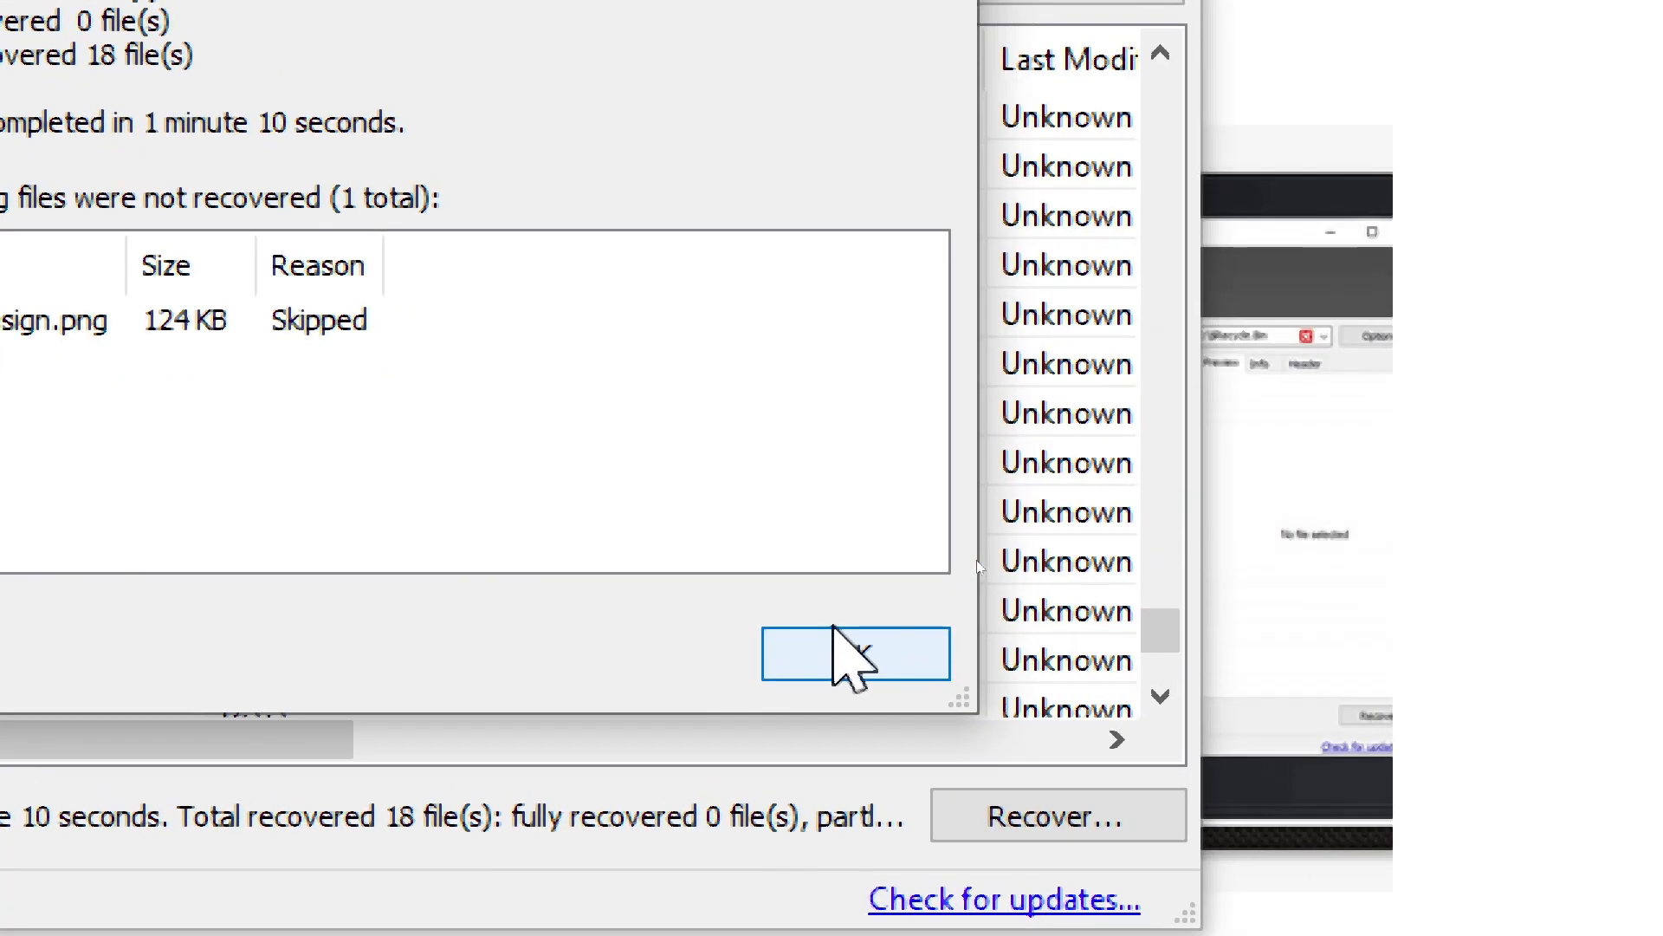
{"action": "left_click", "coordinate": [827, 650]}
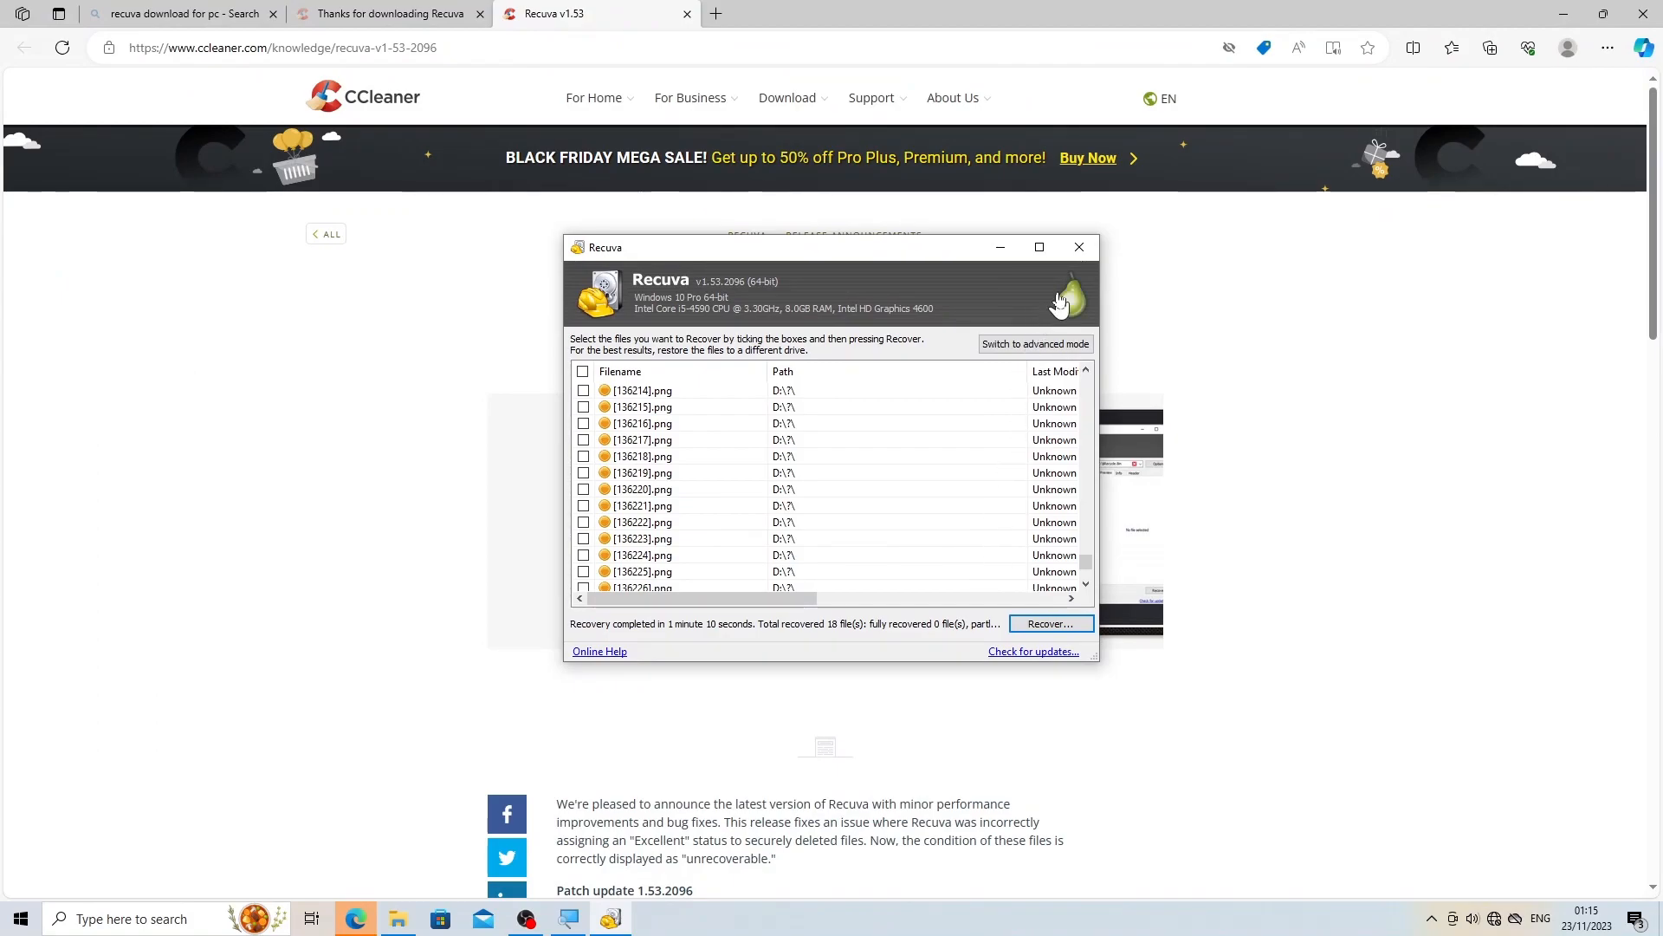
{"action": "left_click", "coordinate": [1078, 249]}
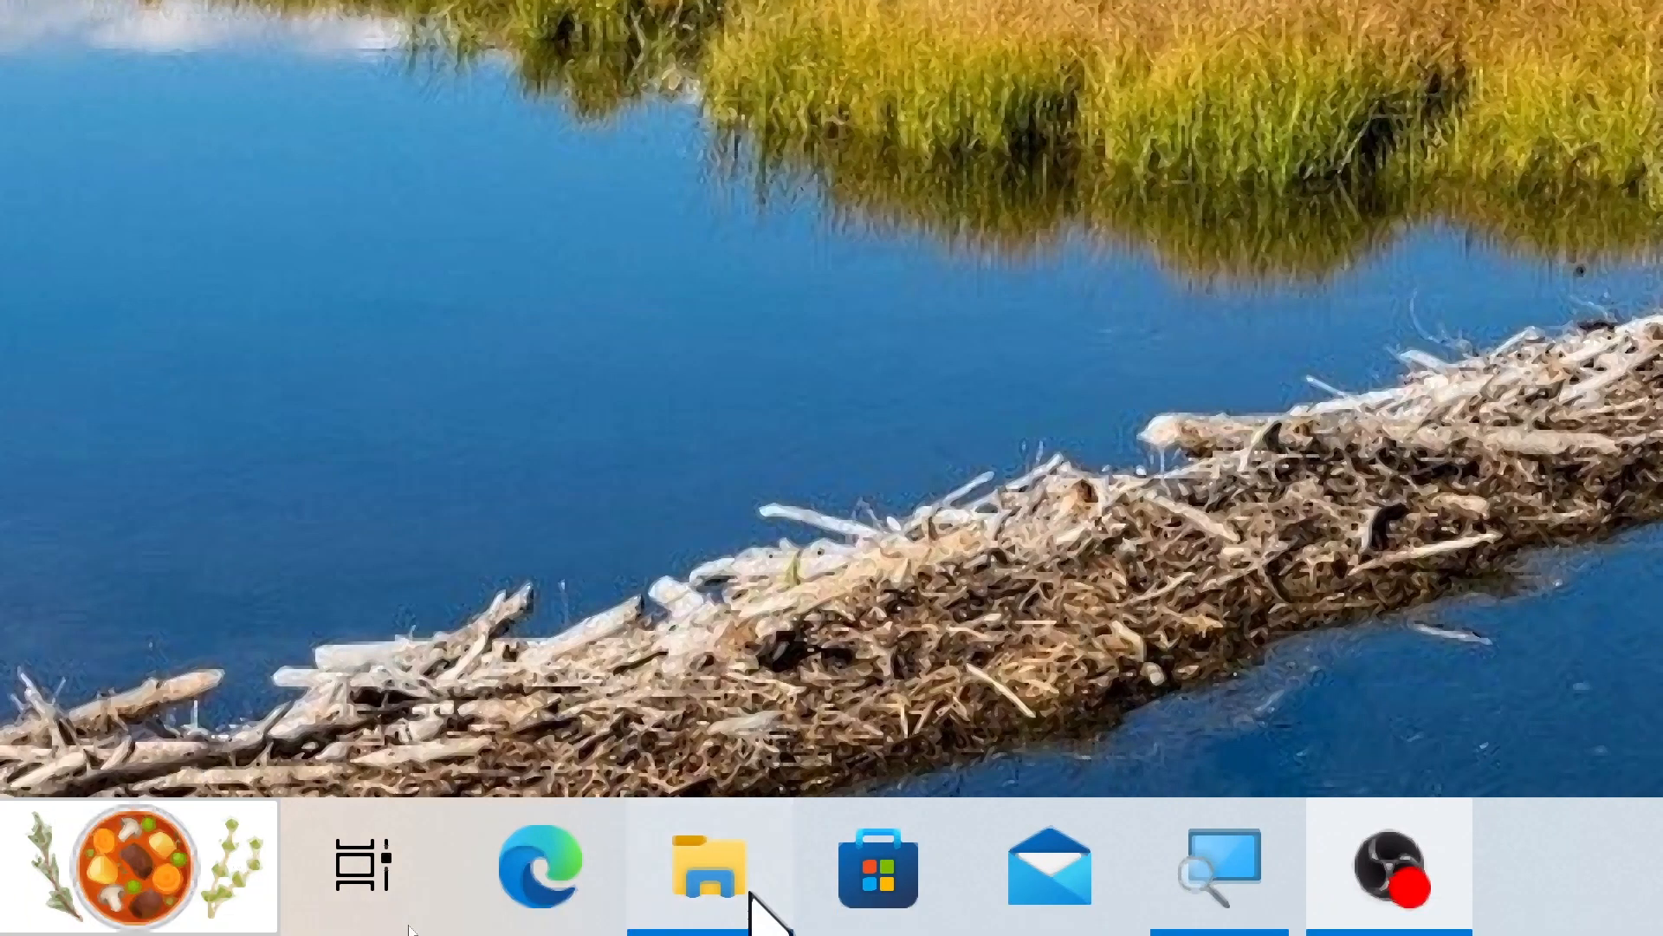
Open Local Disk (C:) in File Explorer and select the files from $WINRE_BACKUP_PARTITION.MARKER through youtube restrictions
{"action": "left_click", "coordinate": [758, 899]}
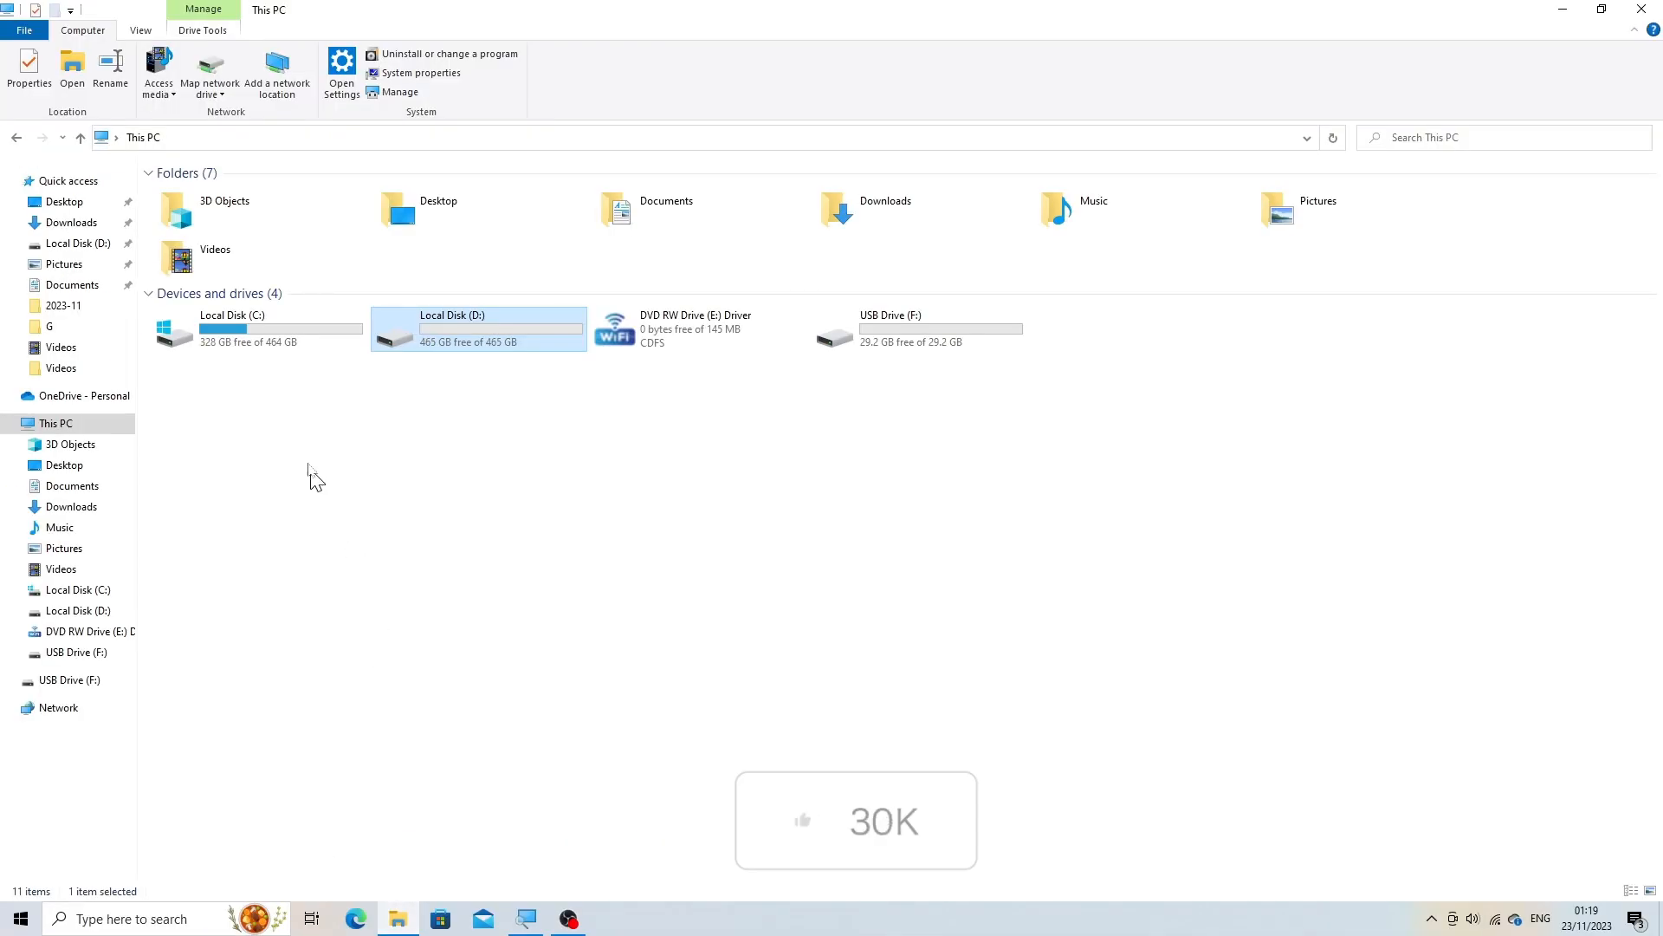
{"action": "left_click", "coordinate": [225, 351]}
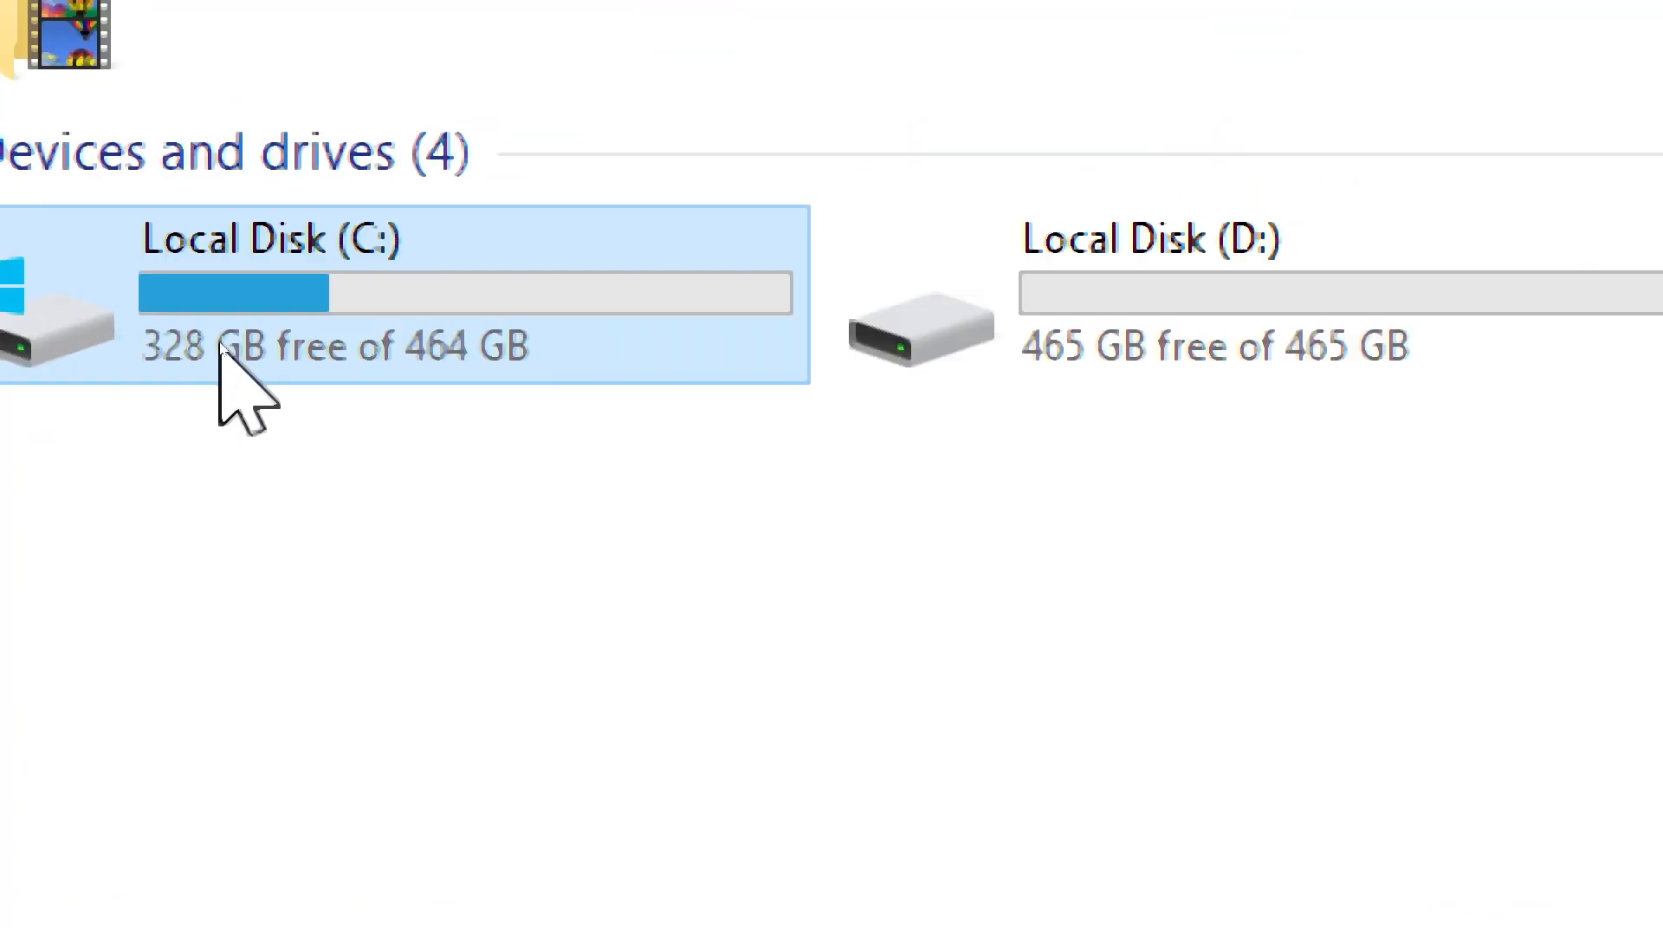
{"action": "double_click", "coordinate": [221, 347]}
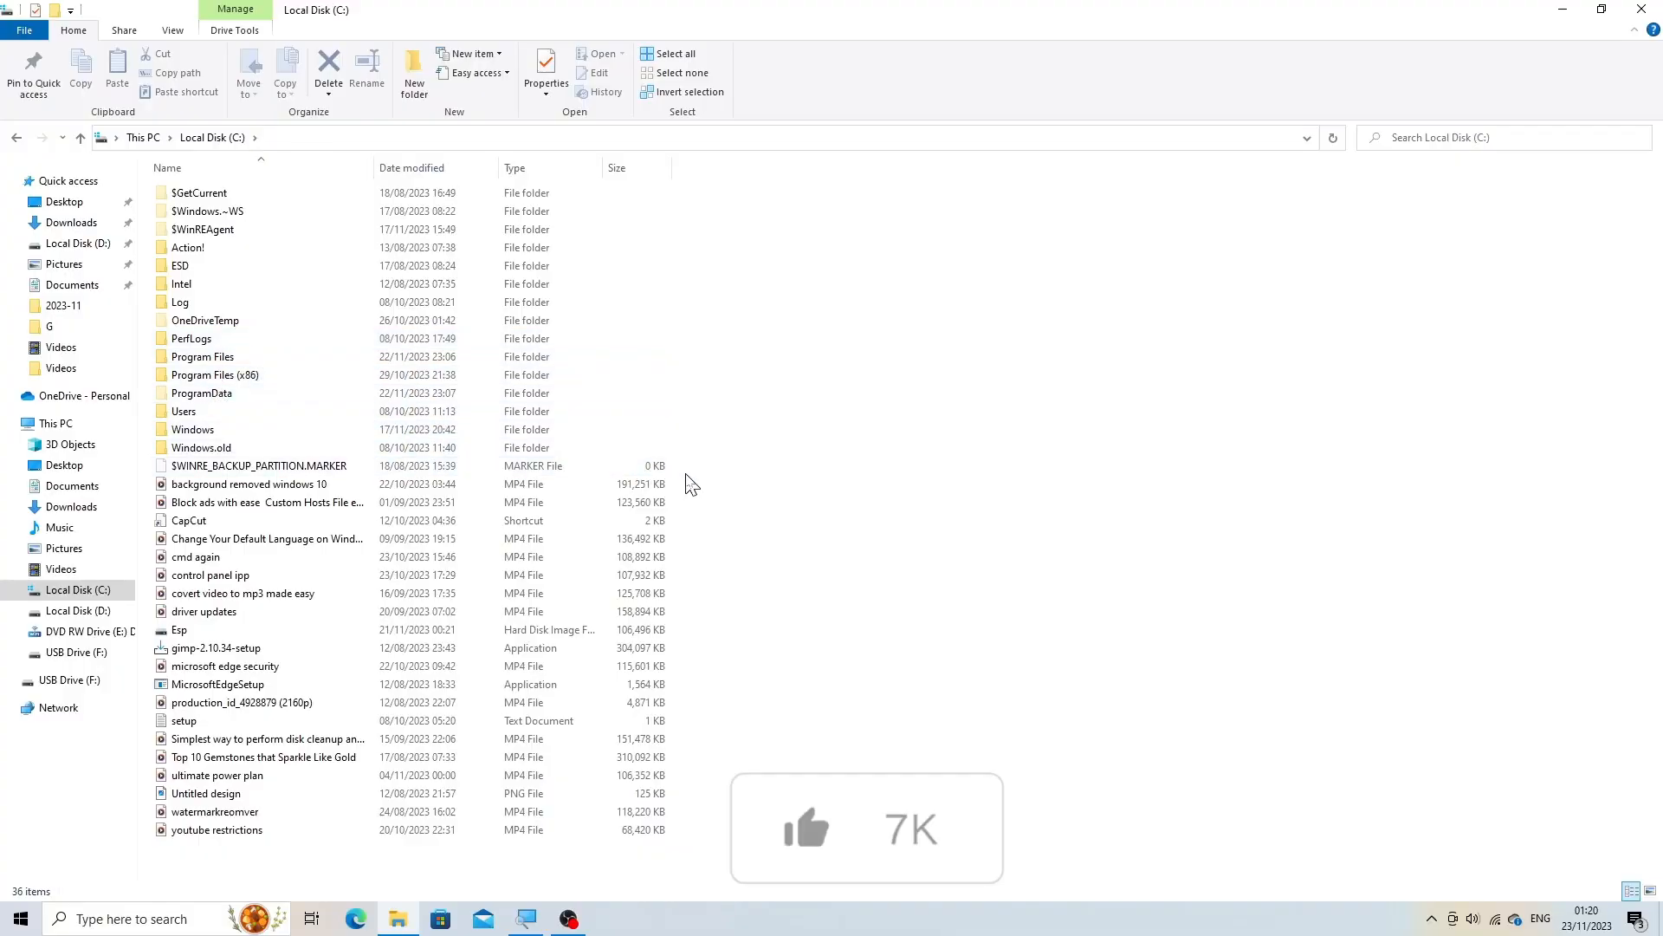
{"action": "left_click_drag", "start_coordinate": [686, 474], "coordinate": [390, 486]}
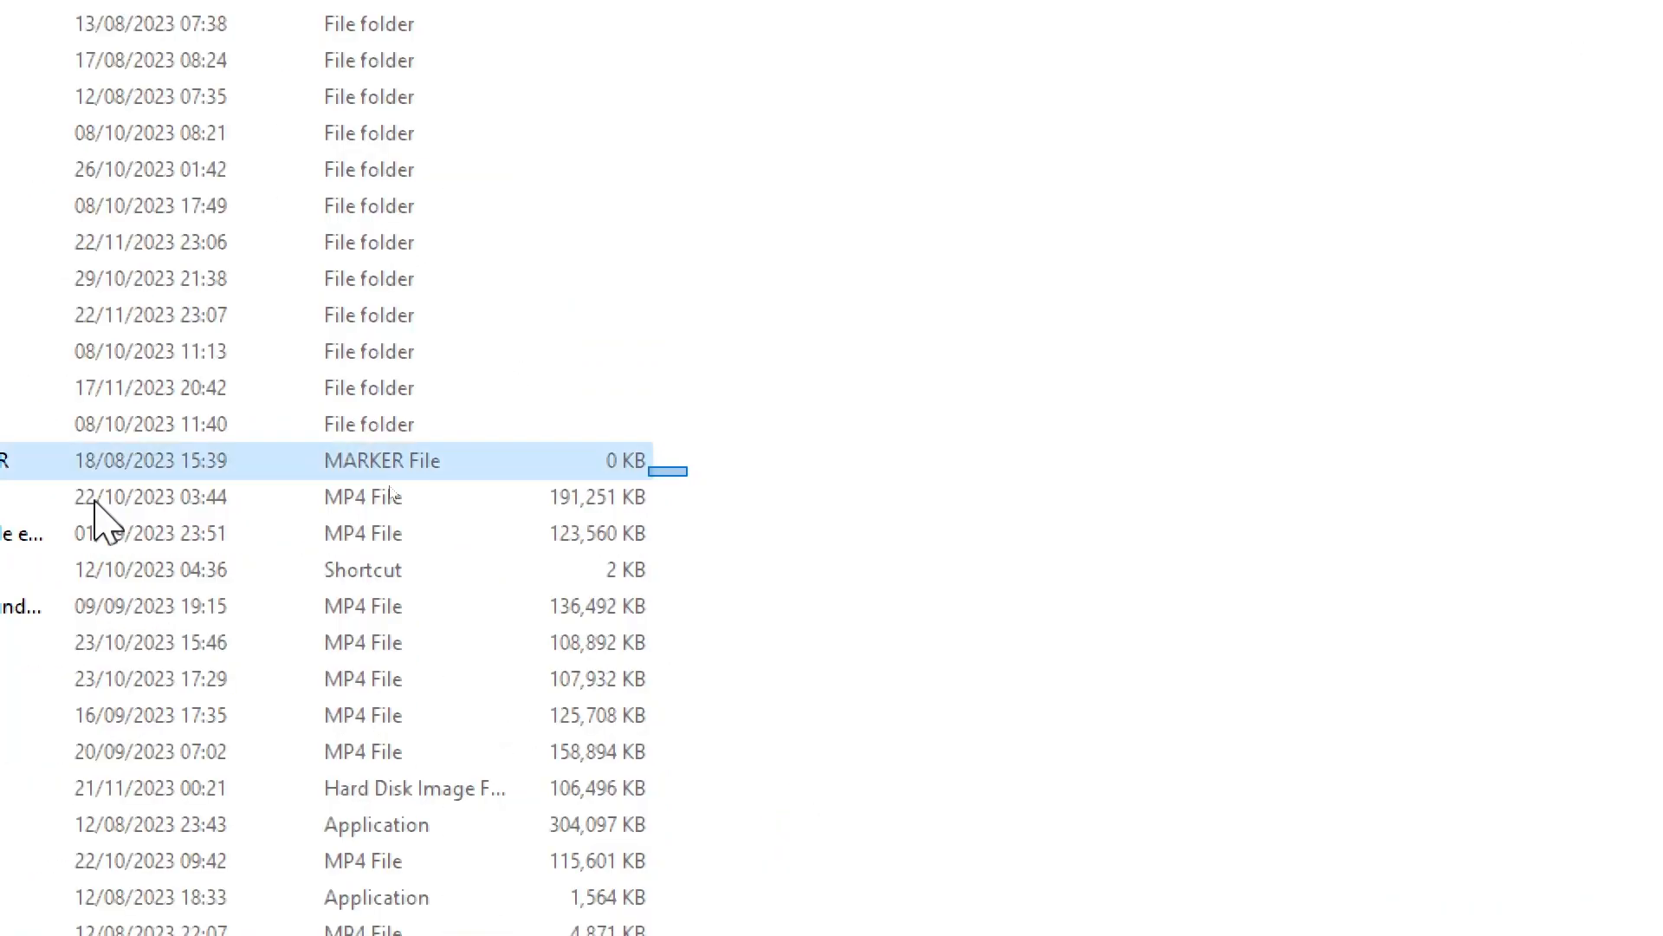
{"action": "left_click_drag", "start_coordinate": [94, 500], "coordinate": [62, 869]}
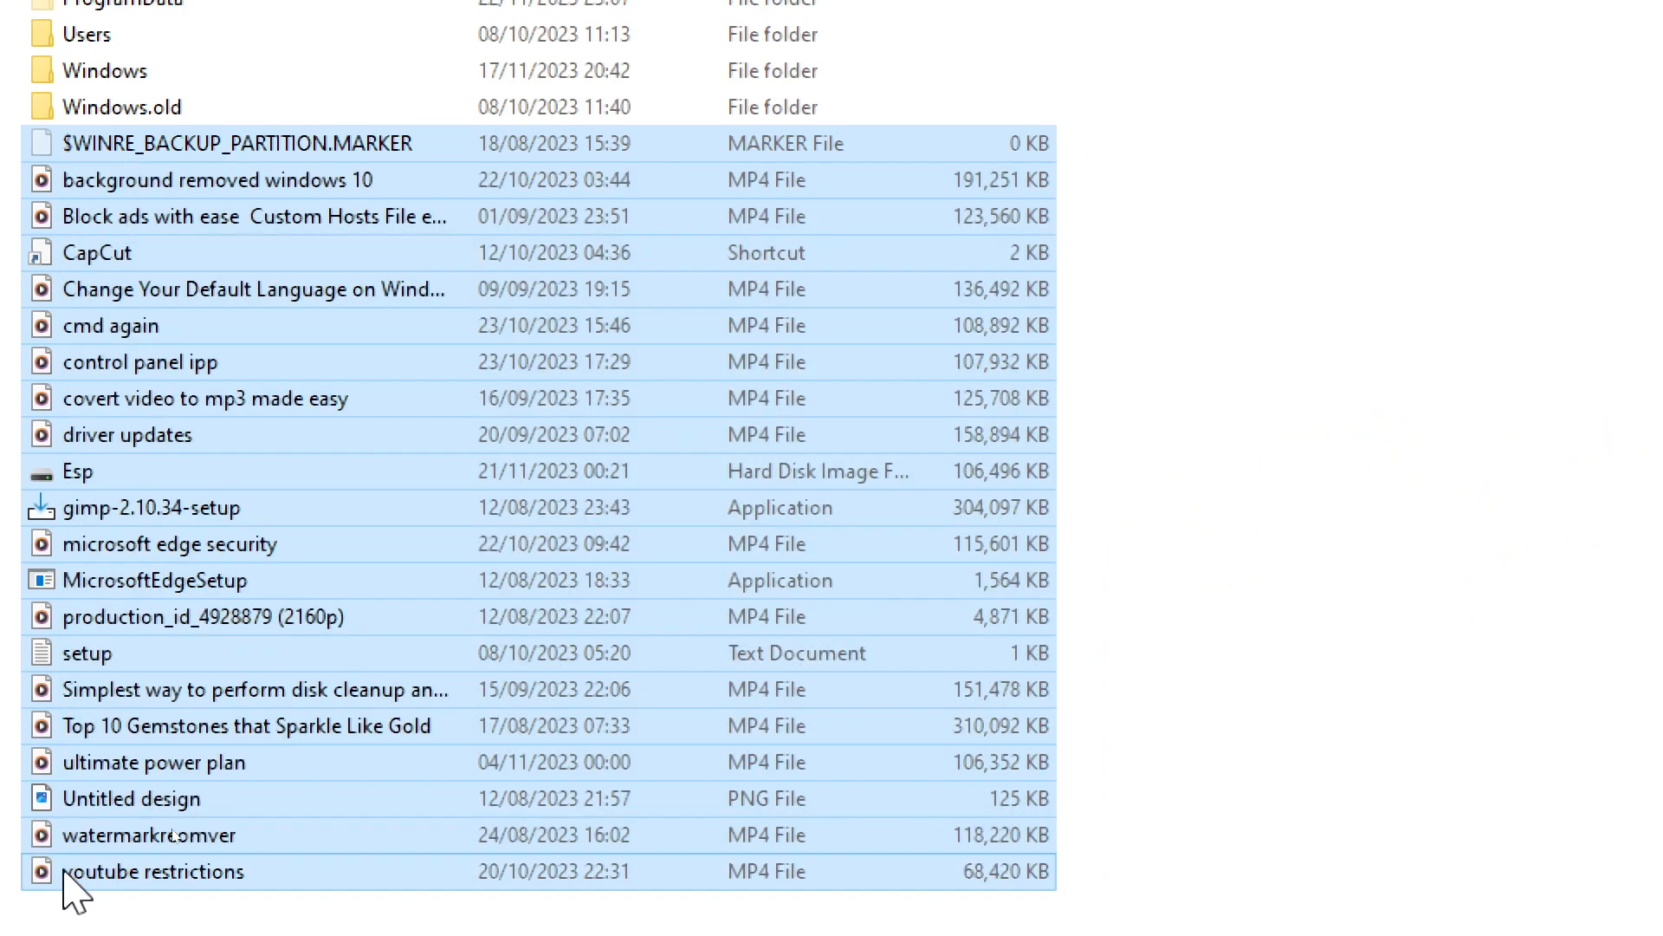